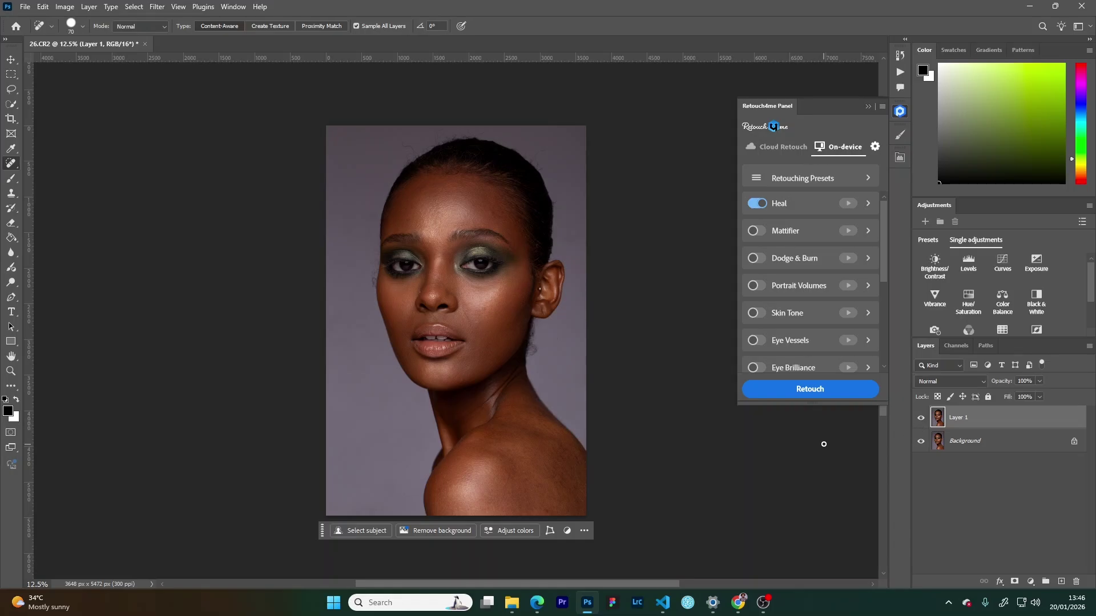
Show the recorded actions and switch them to button mode.
left_click(900, 71)
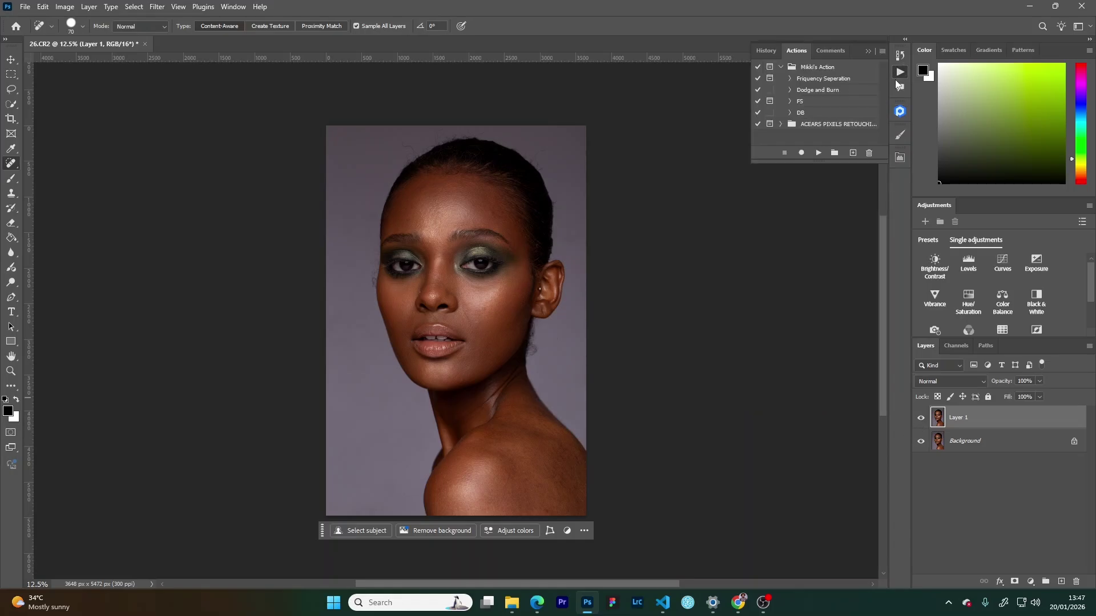
left_click(881, 52)
left_click(913, 55)
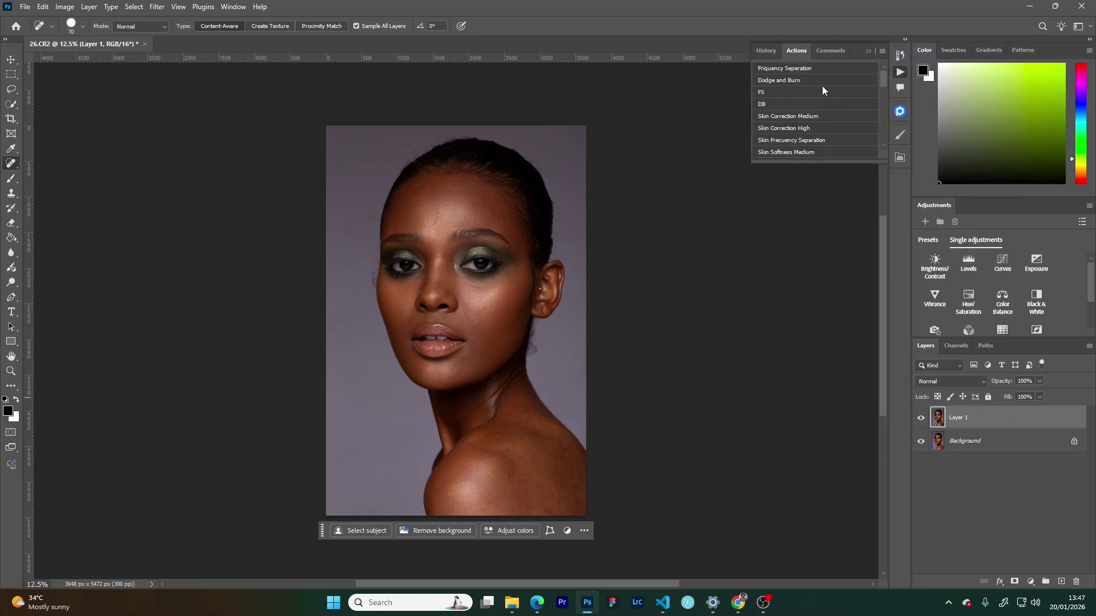
Run the Friquency Seperation action on Layer 1 with a Gaussian Blur radius of 8 pixels for the Color Layer.
left_click(796, 69)
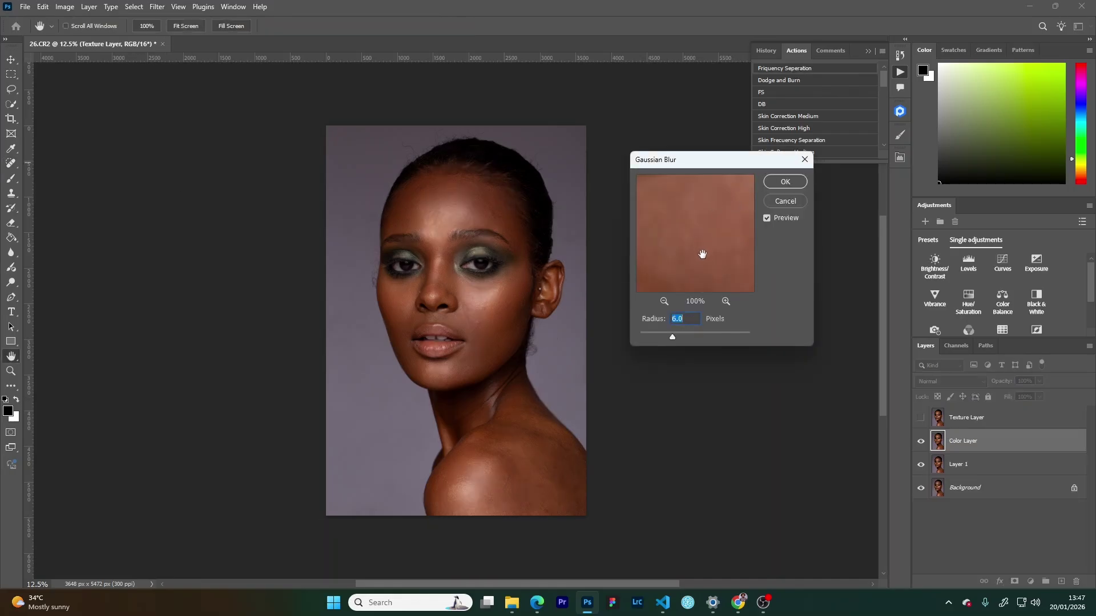
left_click_drag(673, 337, 680, 337)
type("8")
left_click(786, 182)
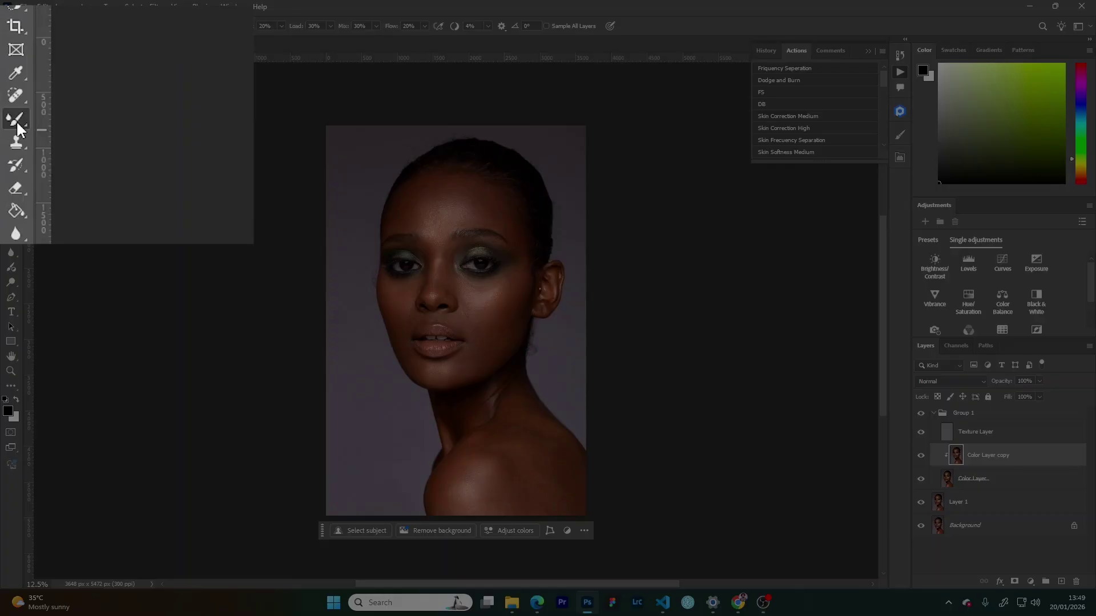
Activate the Mixer Brush tool for the Color Layer copy and clean the brush.
left_click(19, 127)
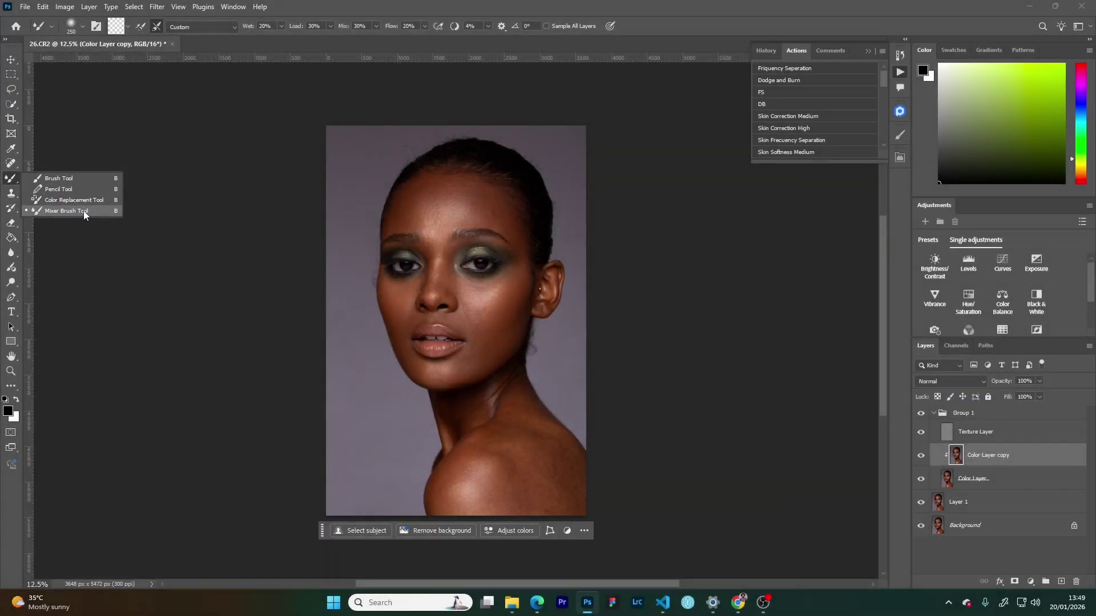
left_click(92, 207)
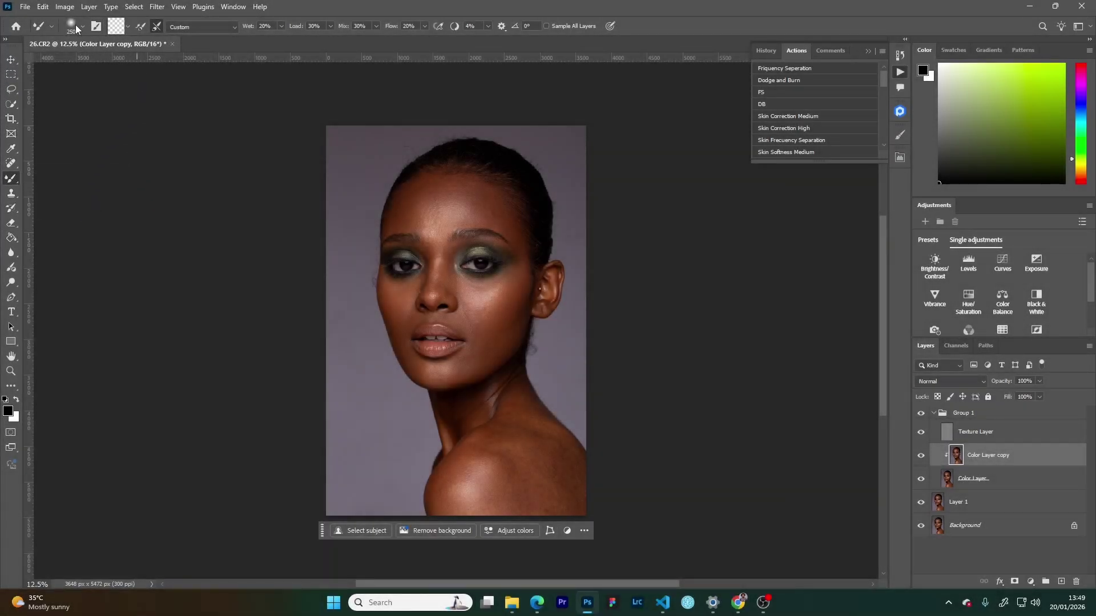
left_click(81, 27)
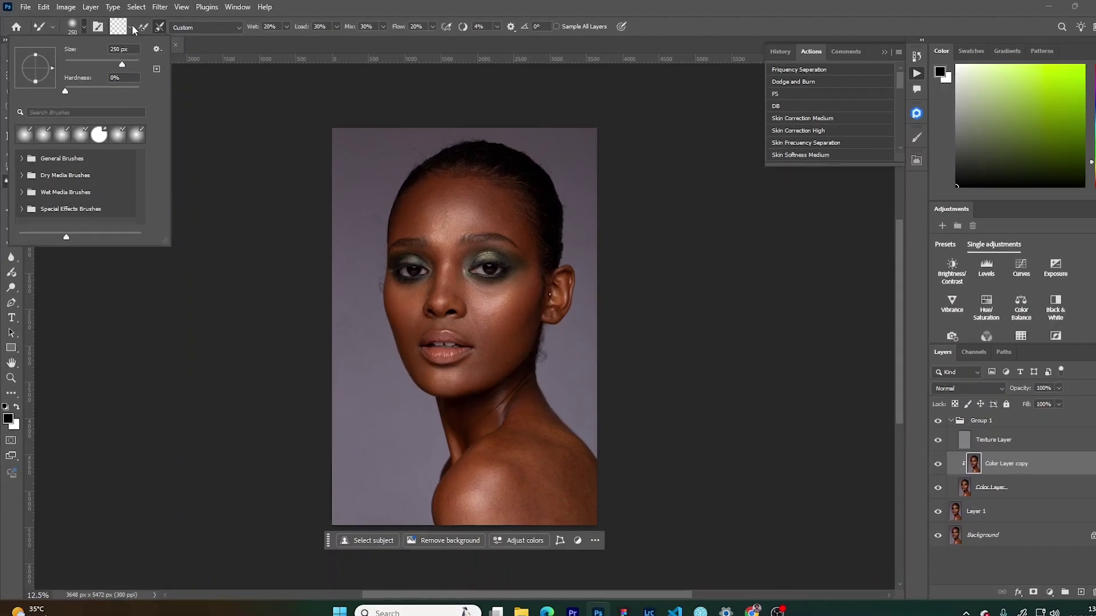
left_click(175, 37)
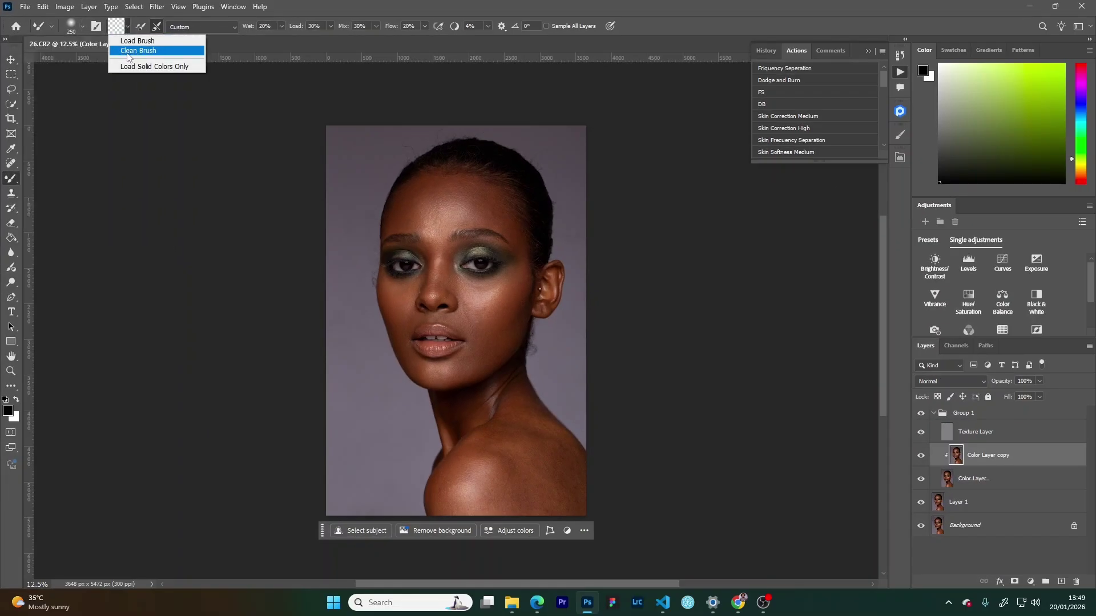
left_click(141, 51)
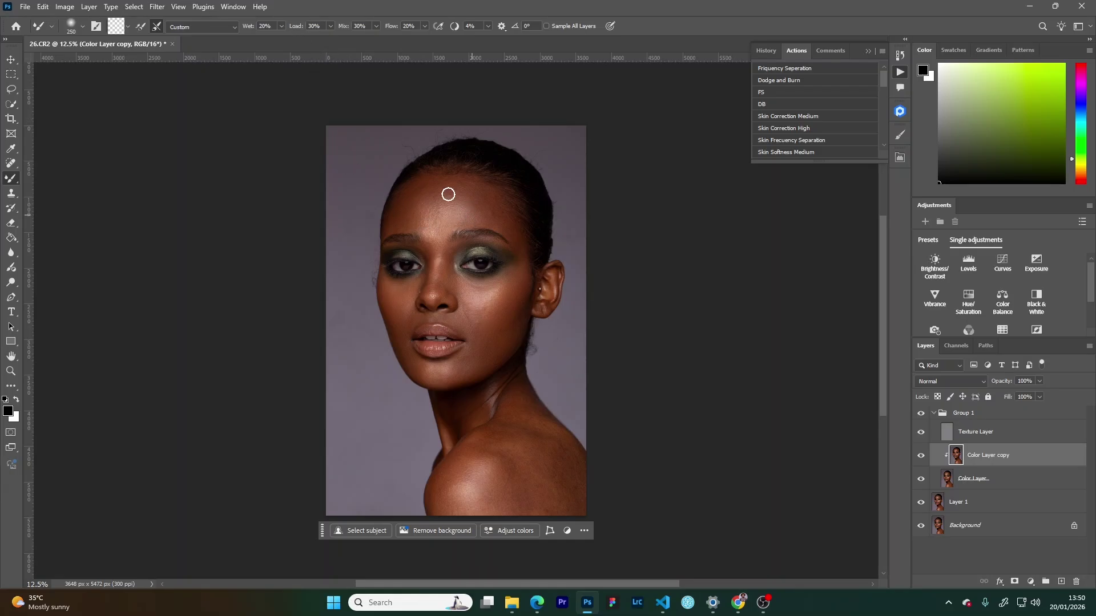
Blend the forehead highlights on the Color Layer copy with a resized Mixer Brush, and compare the result before and after.
key("bracketright")
key("bracketright")
key("bracketright")
key("bracketright")
key("bracketright")
key("bracketright")
key("bracketleft")
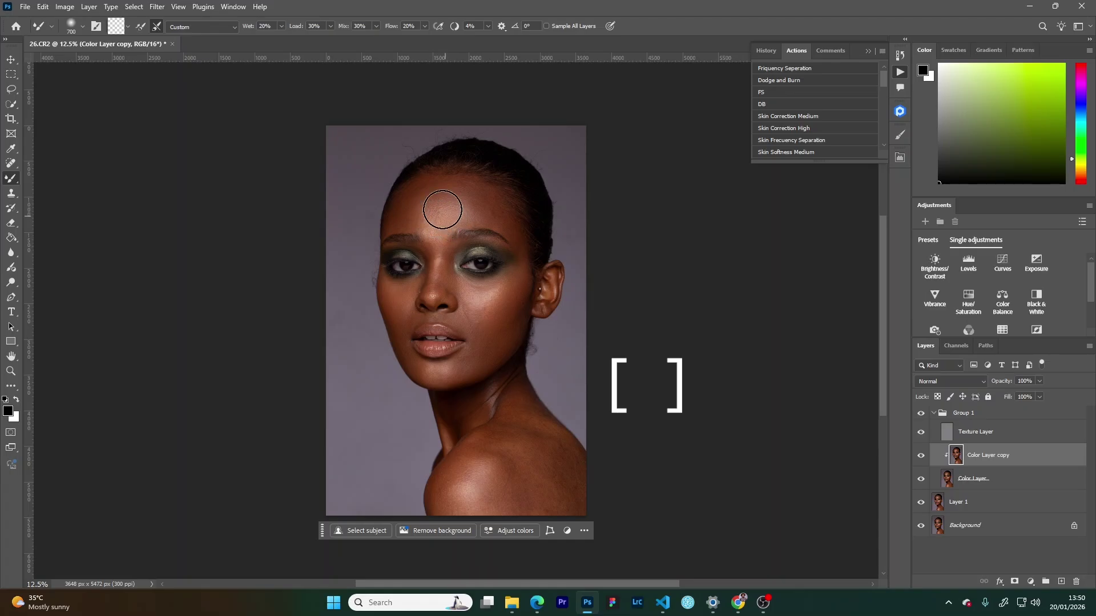
key("bracketleft")
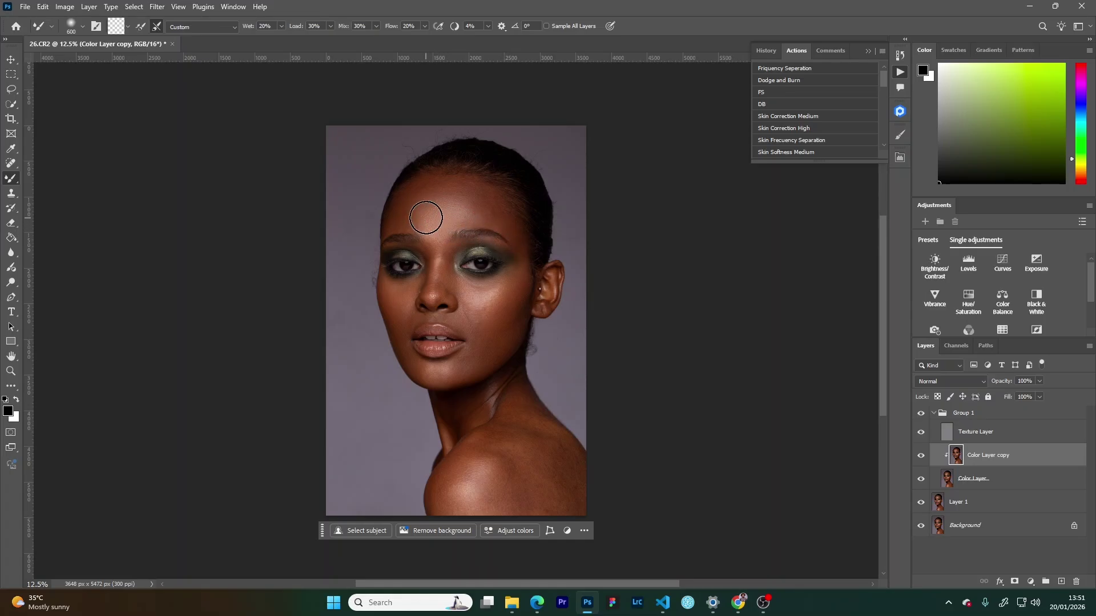
key("bracketleft")
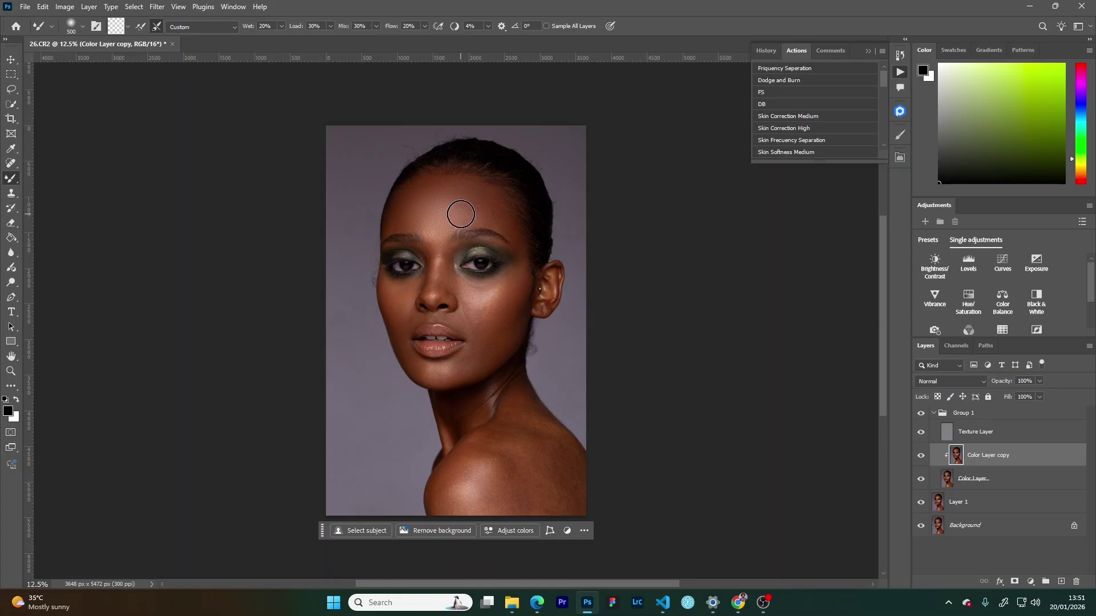
key("bracketleft")
key("bracketleft")
mouse_move(410, 214)
left_mouse_down()
mouse_move(393, 233)
mouse_move(419, 227)
mouse_move(401, 215)
mouse_move(433, 196)
mouse_move(418, 193)
mouse_move(446, 191)
mouse_move(433, 187)
mouse_move(468, 220)
mouse_move(465, 187)
mouse_move(466, 216)
mouse_move(448, 220)
mouse_move(478, 209)
mouse_move(467, 212)
mouse_move(471, 192)
mouse_move(460, 195)
mouse_move(494, 200)
left_mouse_up()
key("bracketright")
left_click(921, 457)
left_click(921, 458)
Smooth the nose and cheek tones on the Color Layer copy with the Mixer Brush, adapting its size up to 400 px.
key("bracketleft")
key("bracketleft")
key("bracketleft")
key("bracketleft")
key("bracketleft")
key("bracketleft")
key("bracketright")
key("bracketright")
key("bracketright")
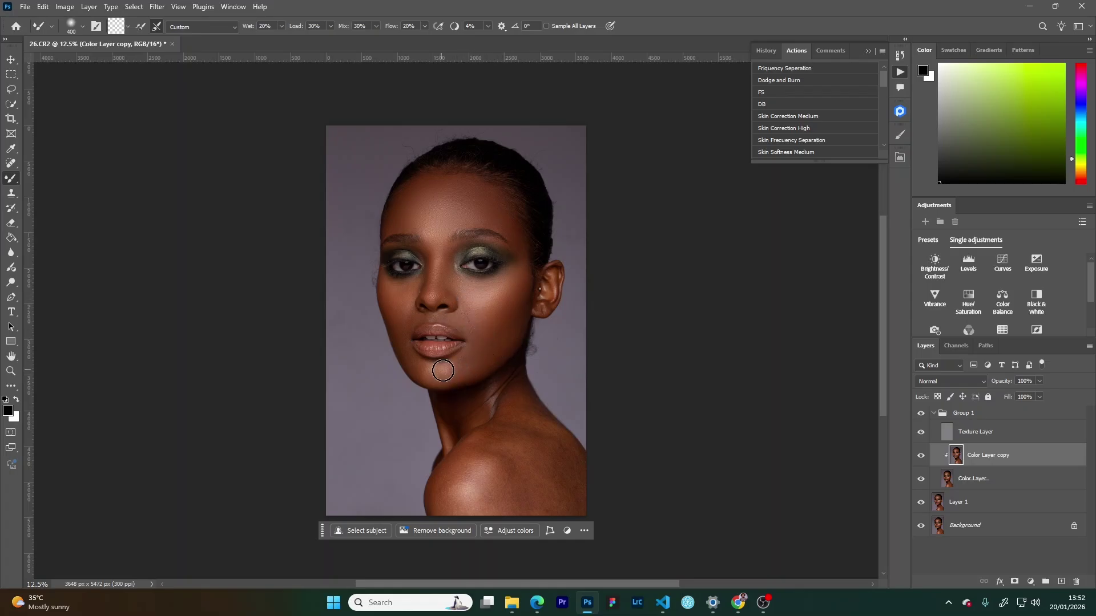
Smooth the chin and the skin around the mouth with the Mixer Brush, varying its size around 400 px.
key("bracketleft")
key("bracketright")
key("bracketleft")
key("bracketleft")
key("bracketright")
key("bracketright")
key("bracketleft")
key("bracketleft")
key("bracketright")
key("bracketright")
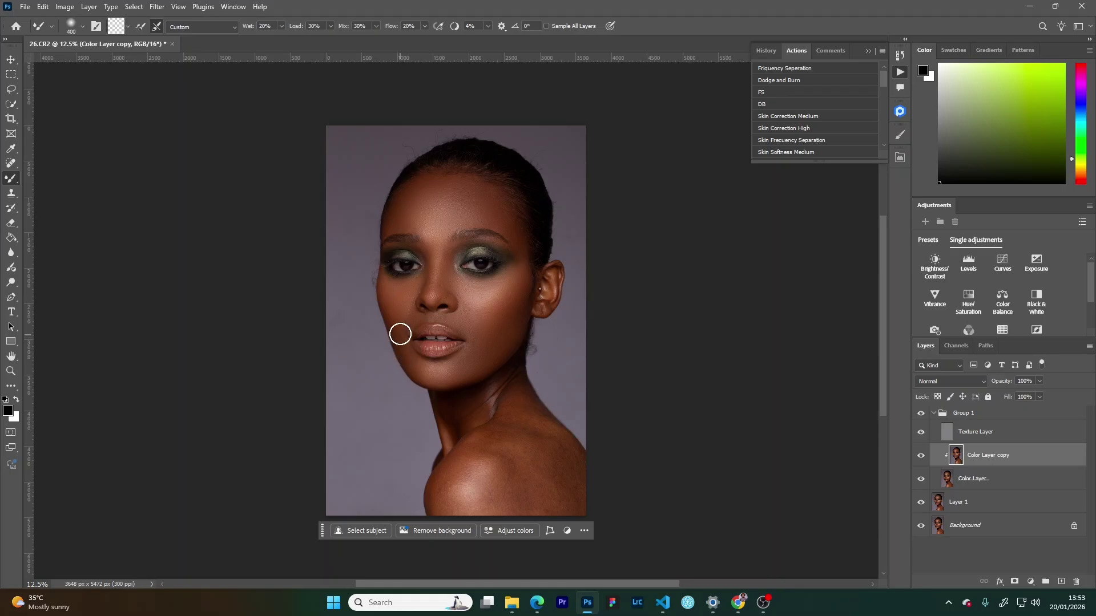
Blend the shoulder and neck tones with the Mixer Brush, starting at 600 px and reducing it to 300 px for smaller areas.
key("bracketright")
key("bracketright")
mouse_move(481, 457)
left_mouse_down()
mouse_move(468, 483)
mouse_move(508, 497)
mouse_move(511, 426)
mouse_move(533, 440)
left_mouse_up()
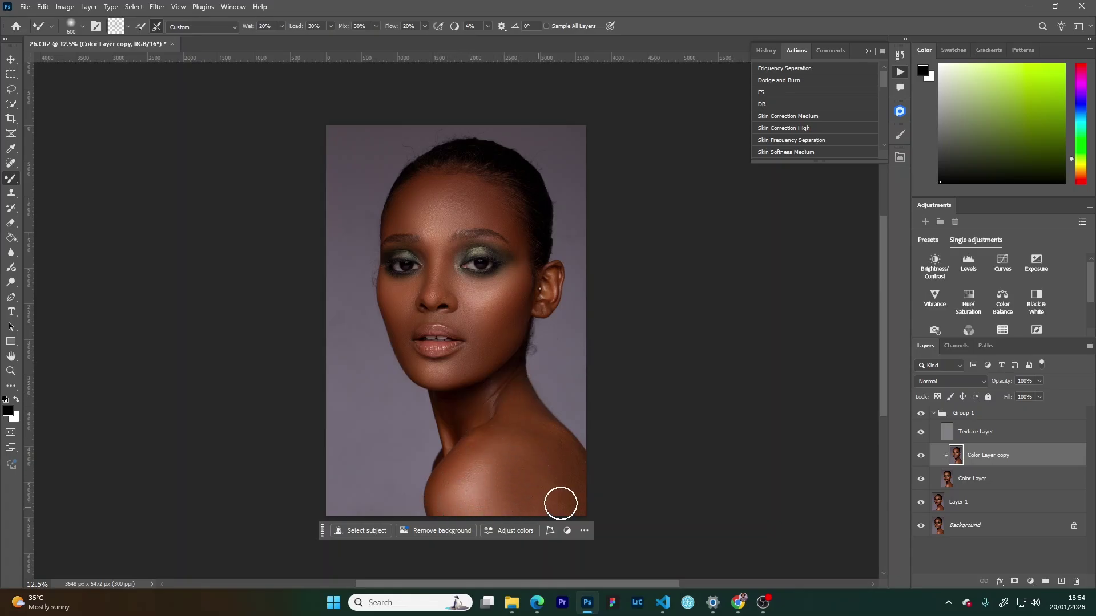
key("bracketright")
key("bracketleft")
key("bracketleft")
key("bracketleft")
key("bracketleft")
key("bracketleft")
key("bracketright")
key("bracketright")
key("bracketright")
key("bracketright")
key("bracketleft")
key("bracketleft")
key("bracketleft")
Collapse Group 1 and compare the portrait with the group hidden and shown.
left_click(934, 415)
left_click(921, 414)
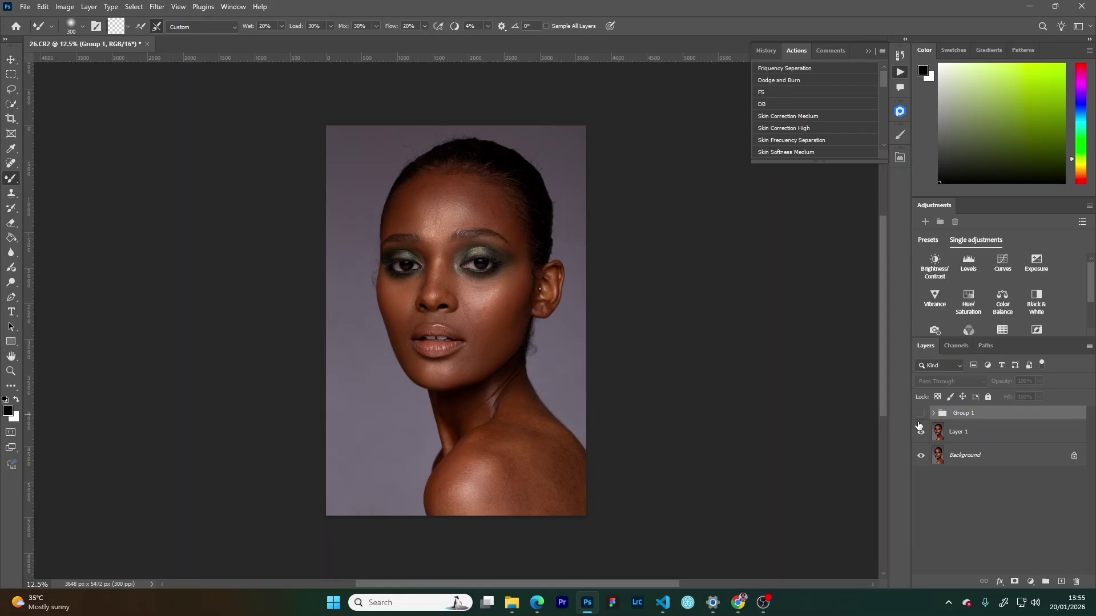
left_click(921, 414)
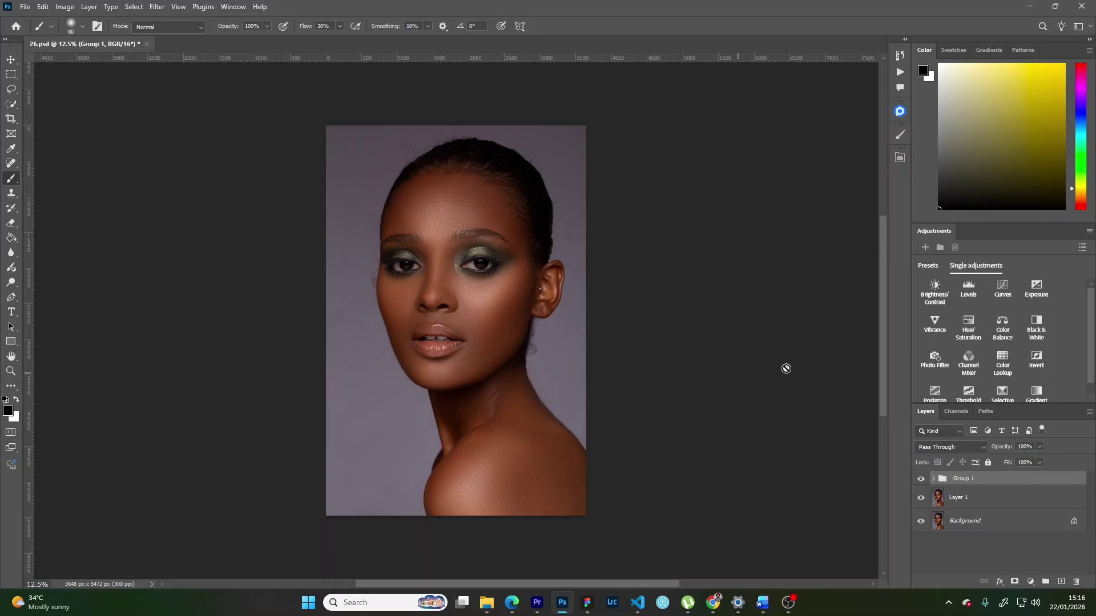
Add a Levels adjustment layer with black input 11 and white input 227, and compare the portrait without and with it.
left_click(968, 291)
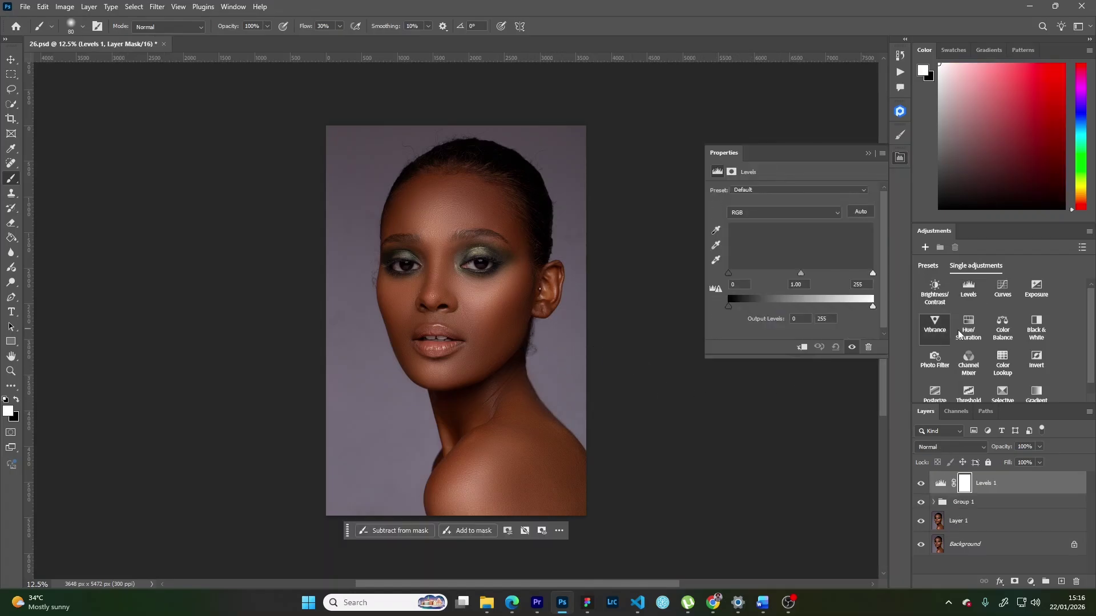
left_click(729, 274)
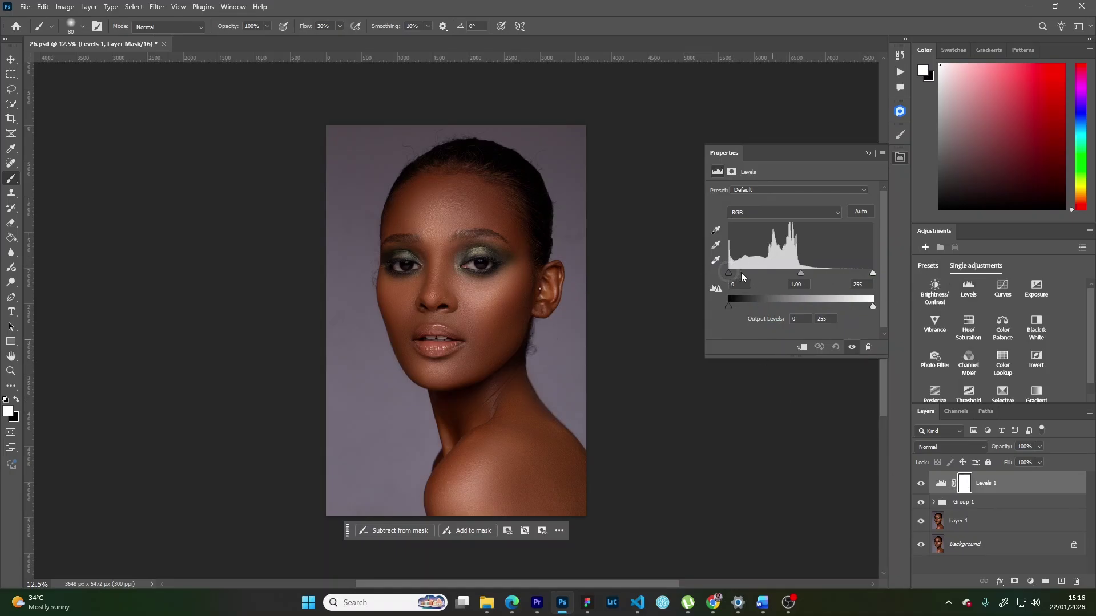
left_click_drag(726, 274, 735, 275)
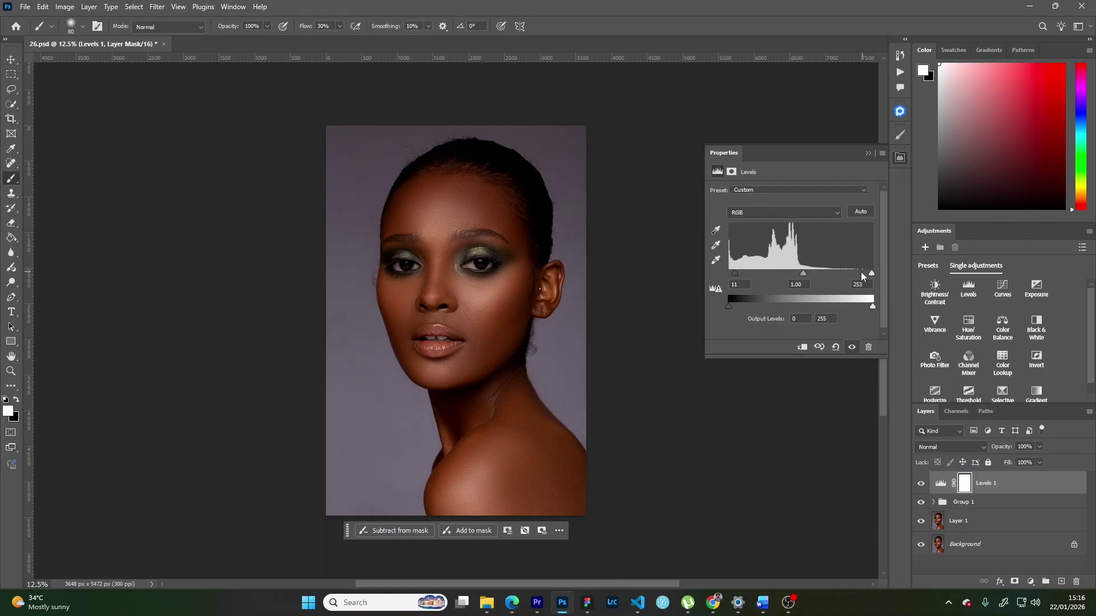
left_click_drag(862, 272, 859, 272)
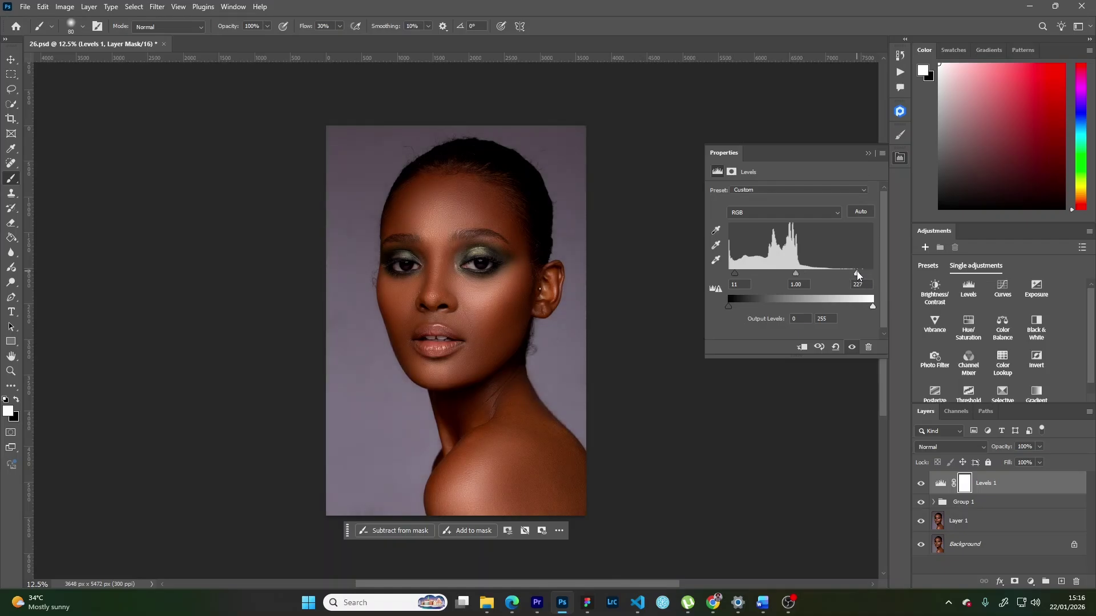
left_click(921, 485)
left_click(922, 485)
Add a Color Balance adjustment layer and shift the midtones toward blue and slightly toward cyan.
left_click(1002, 330)
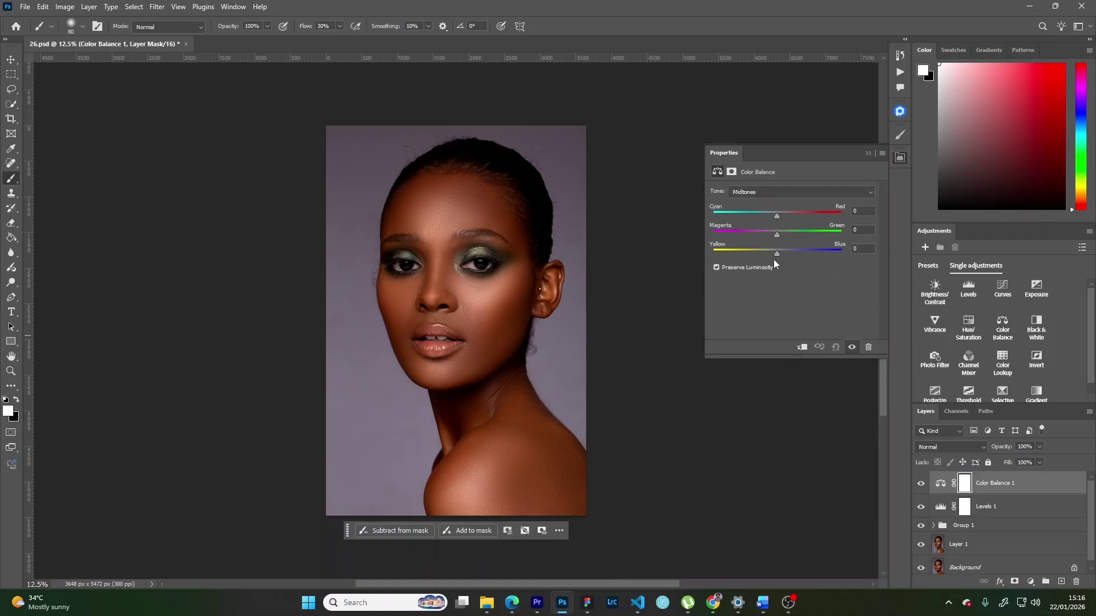
left_click_drag(776, 255, 790, 254)
left_click_drag(784, 257, 772, 215)
Add a Black & White adjustment layer with Reds at 85 and invert its mask to black.
left_click(1042, 328)
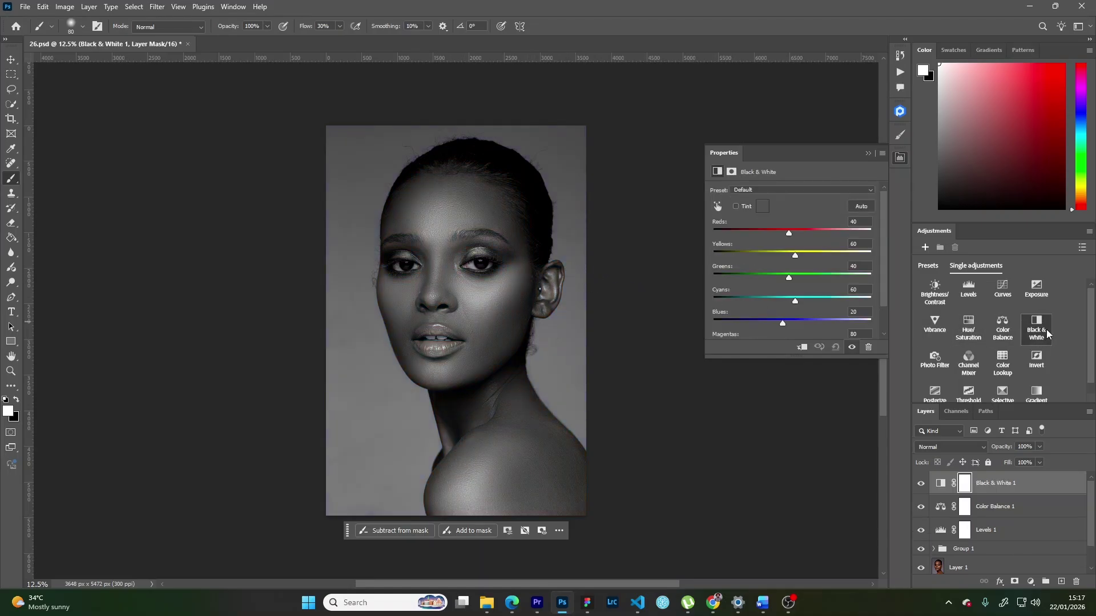
left_click_drag(789, 234, 804, 232)
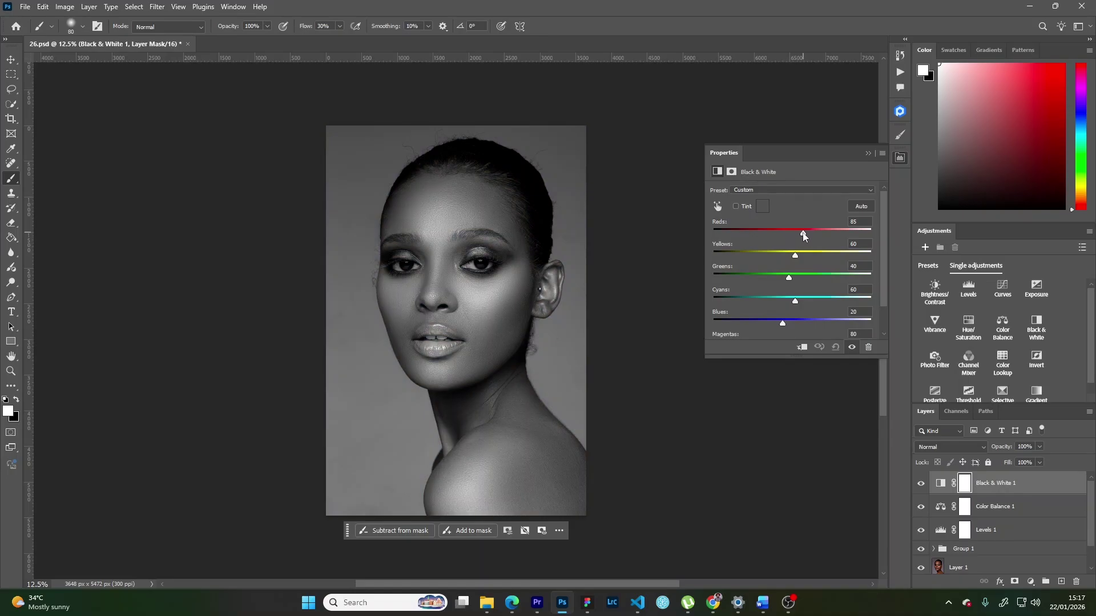
left_click(868, 154)
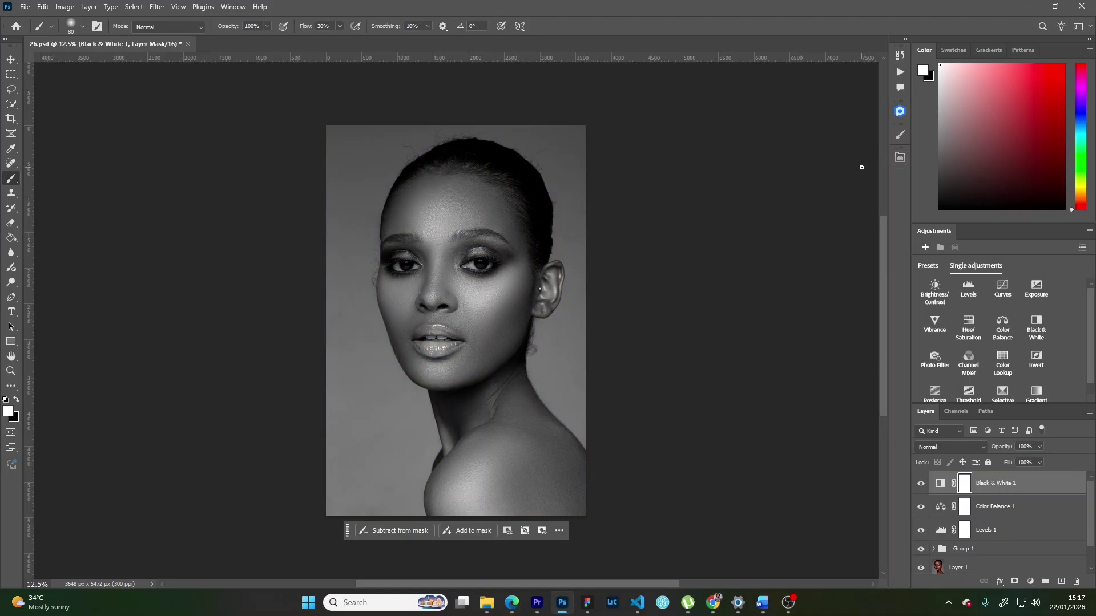
key("ctrl+i")
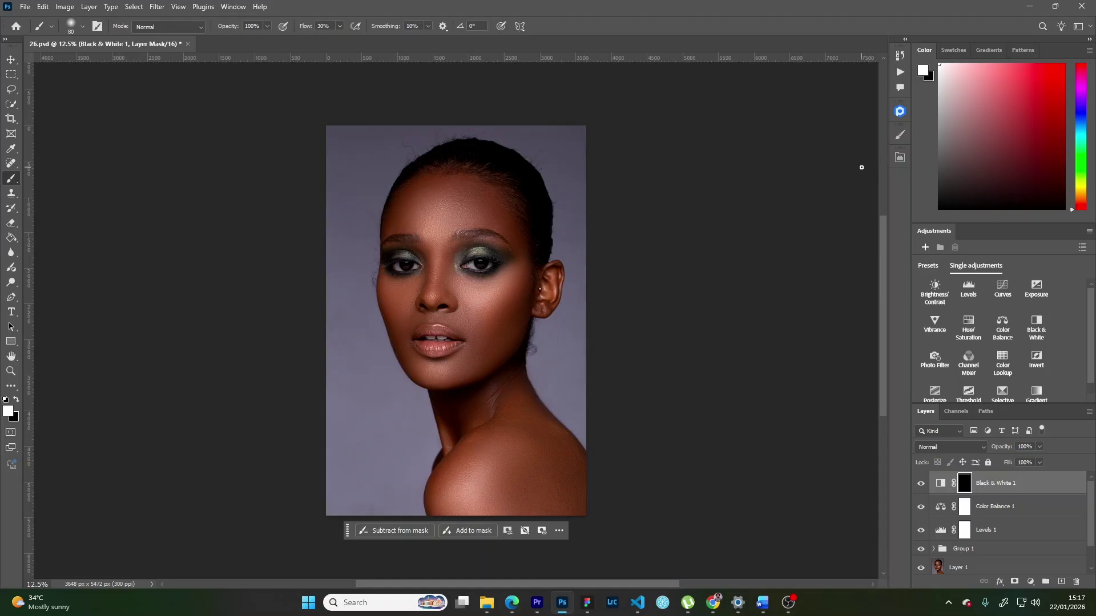
Paint white on the Black & White mask over the eye whites and teeth with an 80 px brush at 30% flow, and compare the effect.
key("z")
left_click_drag(494, 268, 531, 269)
key("b")
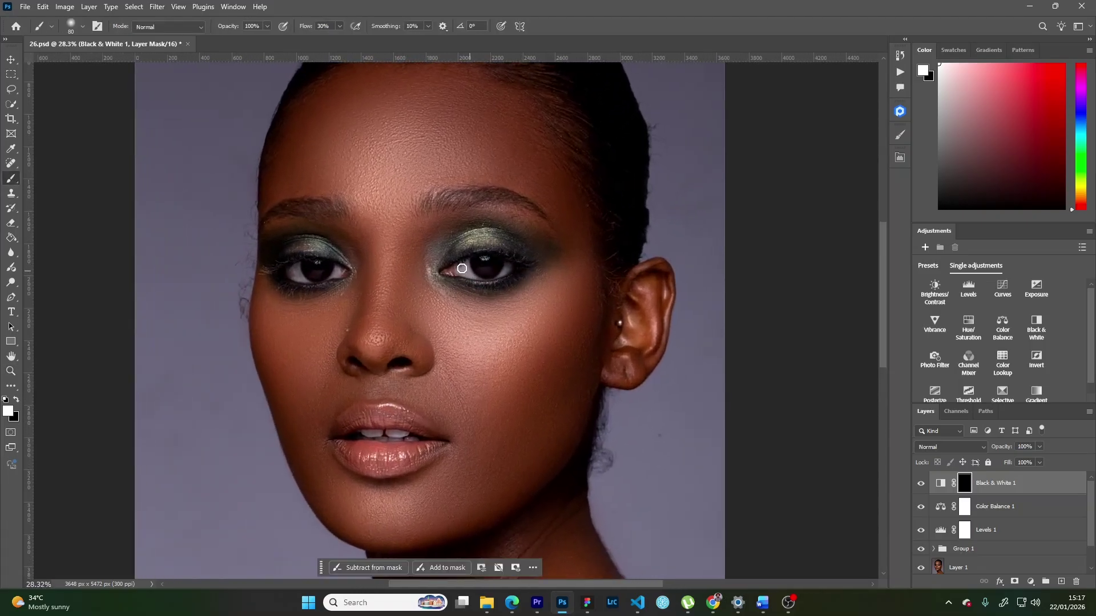
right_click(10, 178)
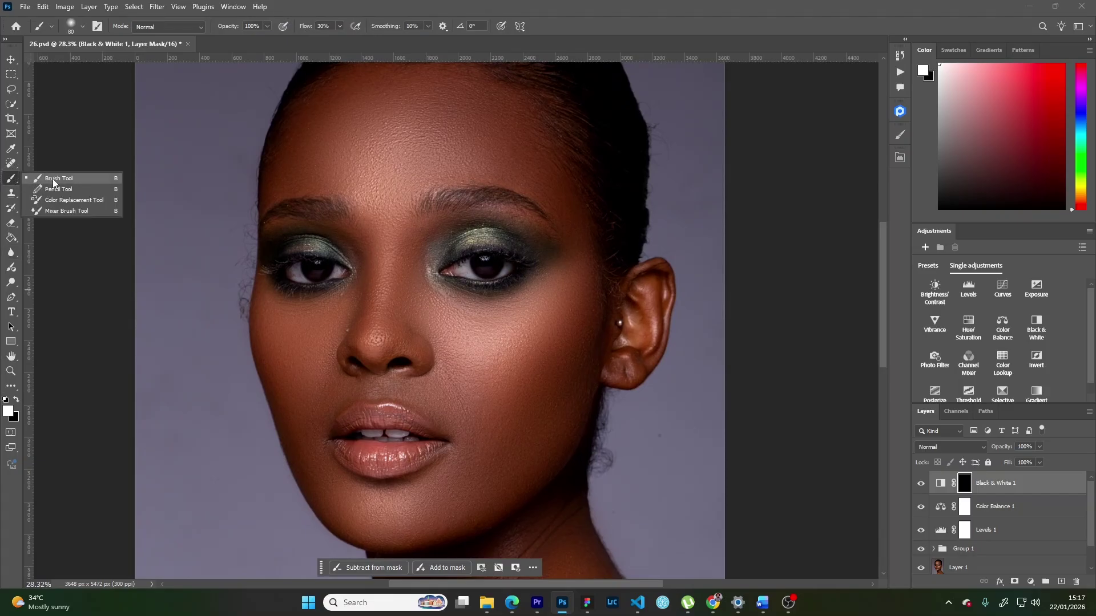
left_click(53, 180)
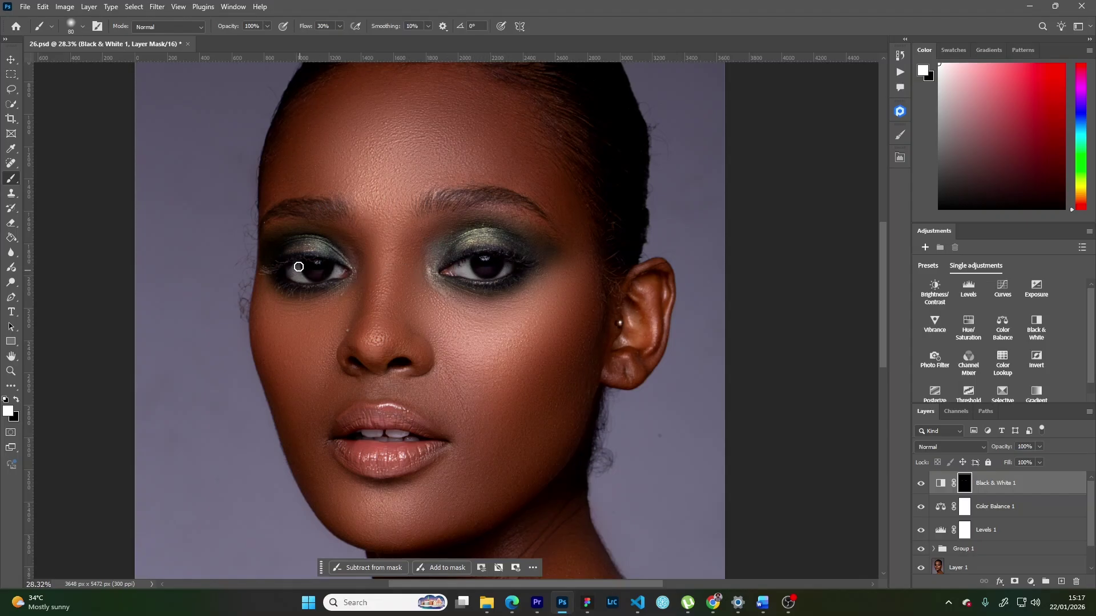
left_click_drag(376, 436, 399, 439)
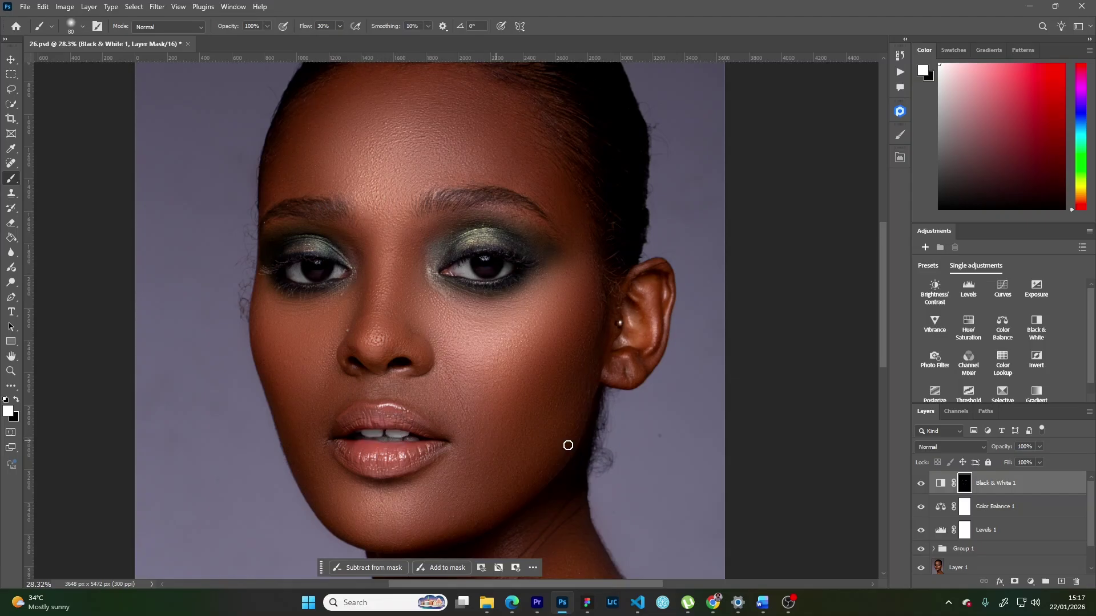
left_click(921, 485)
left_click(921, 484)
left_click(920, 485)
left_click(922, 487)
Paint a white test stroke on the Black & White mask across the cheek with a 125 px brush.
key("bracketright")
key("bracketright")
mouse_move(472, 299)
left_mouse_down()
mouse_move(468, 355)
mouse_move(472, 300)
mouse_move(478, 326)
left_mouse_up()
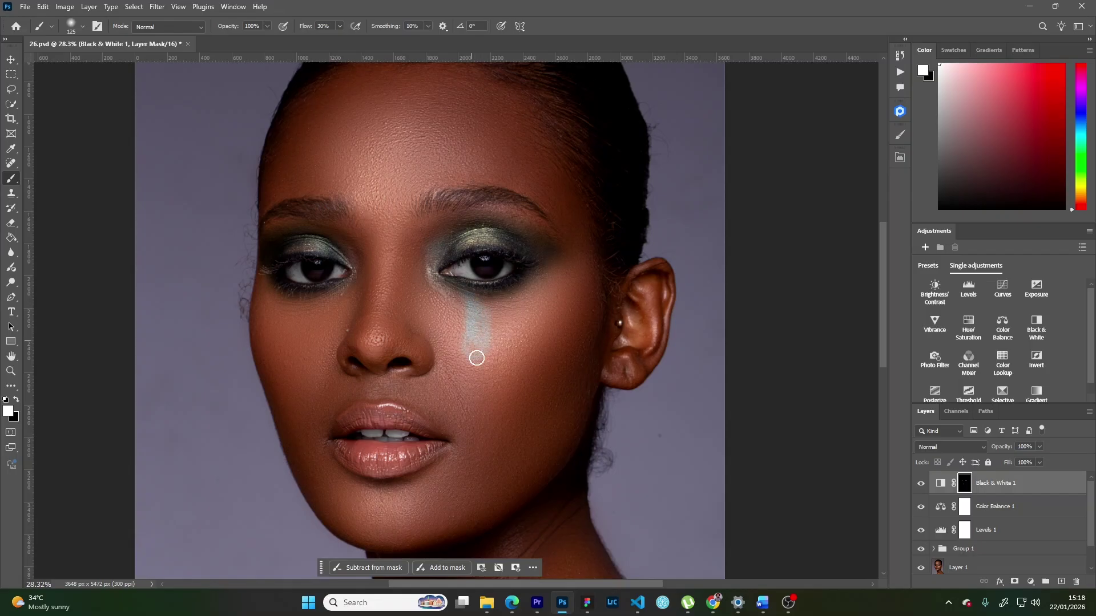
Remove the cheek stroke by painting black over it on the Black & White mask with a 200 px brush.
left_click(17, 400)
key("]")
key("]")
key("]")
mouse_move(475, 362)
left_mouse_down()
mouse_move(492, 337)
mouse_move(467, 345)
mouse_move(464, 332)
mouse_move(482, 308)
mouse_move(453, 300)
mouse_move(497, 328)
left_mouse_up()
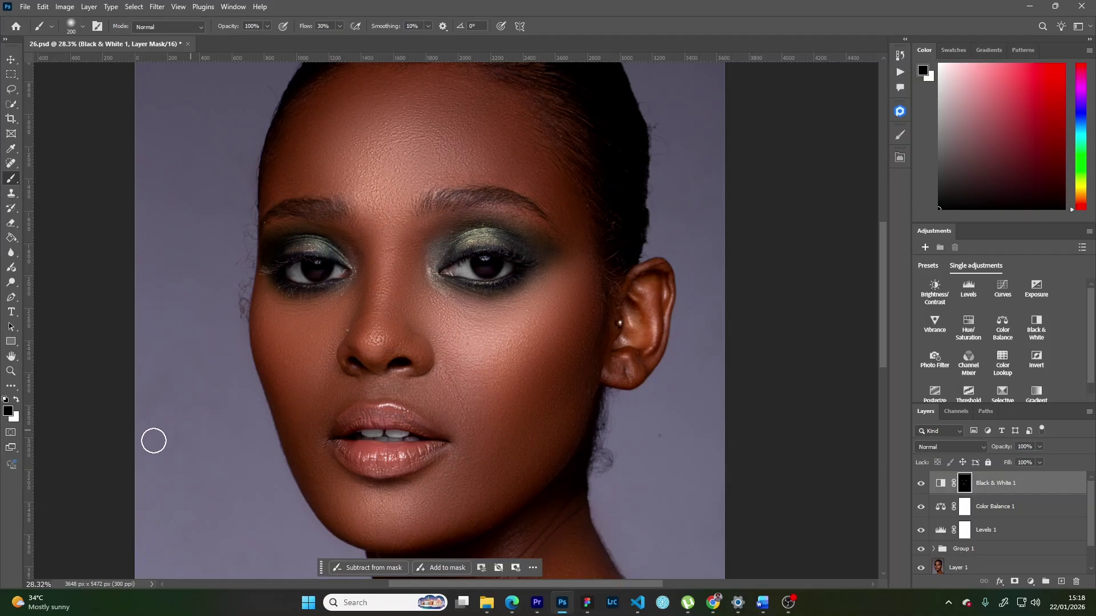
Restore white as the foreground color and reduce the brush to 100 px.
left_click(17, 401)
key("bracketleft")
key("bracketleft")
key("bracketleft")
key("bracketleft")
Stamp all visible layers into a new top layer and rename it "stray hair".
key("ctrl+minus")
key("ctrl+minus")
key("ctrl+minus")
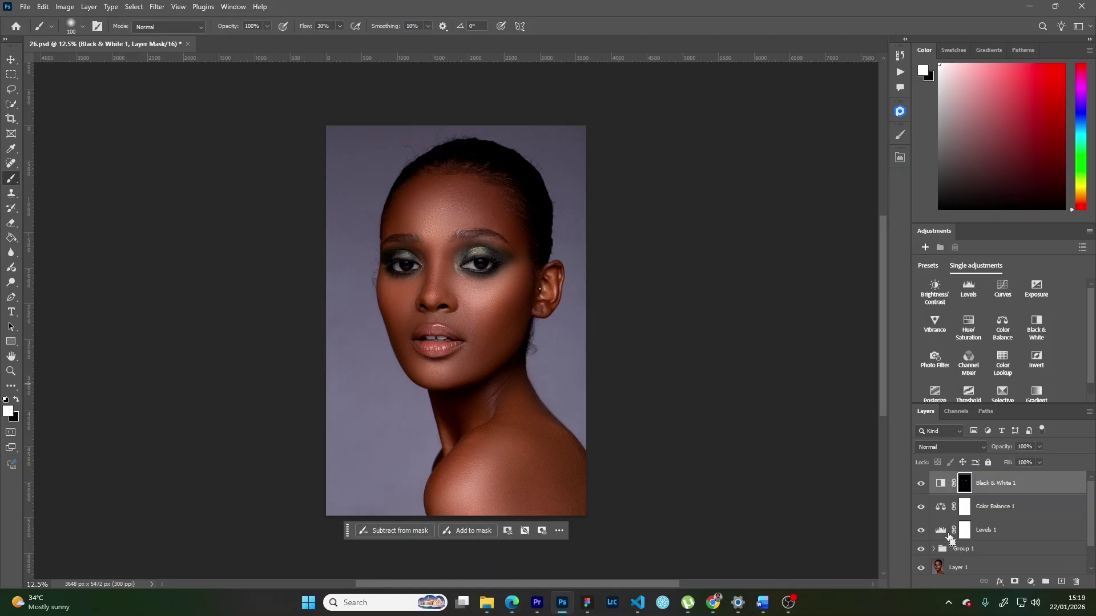
key("ctrl+alt+shift+e")
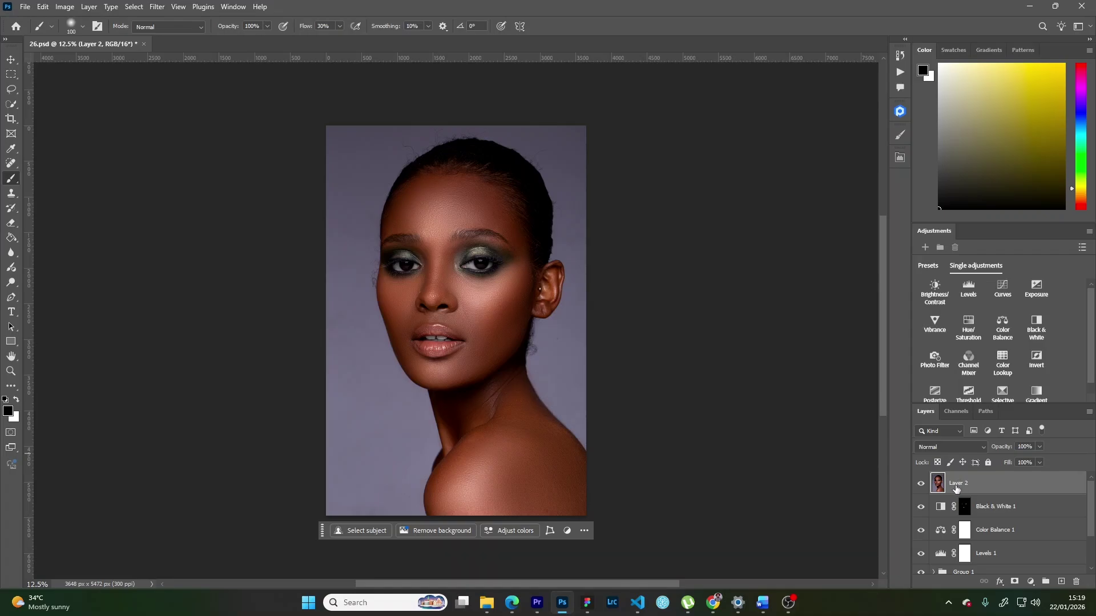
double_click(961, 481)
type("stray hair")
key("Return")
Choose the Clone Stamp tool, duplicate the "stray hair" layer and clip the copy to the original.
left_click(11, 194)
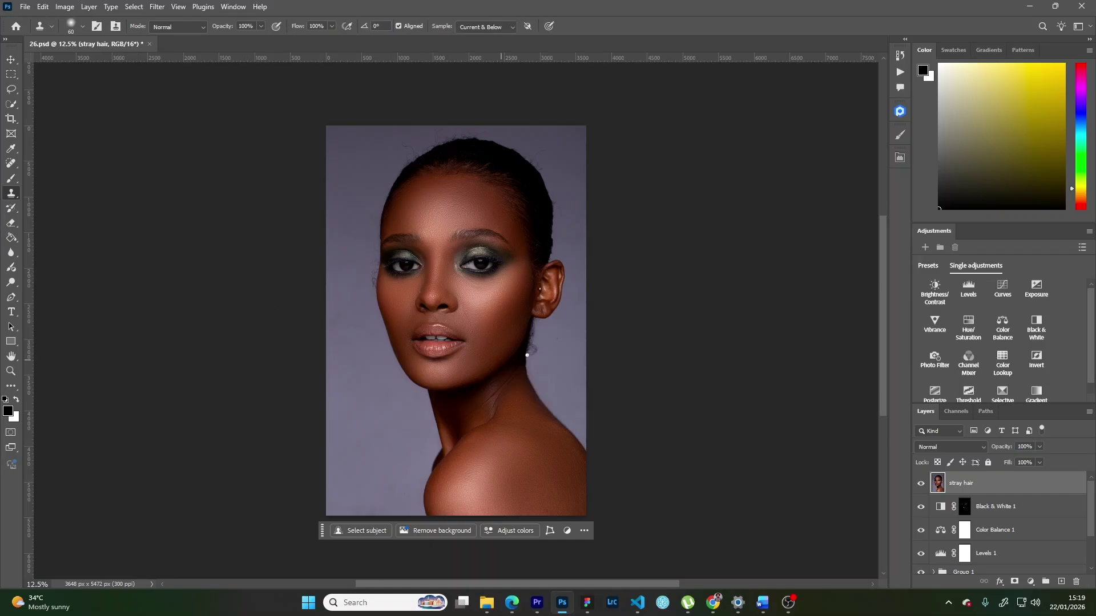
key("z")
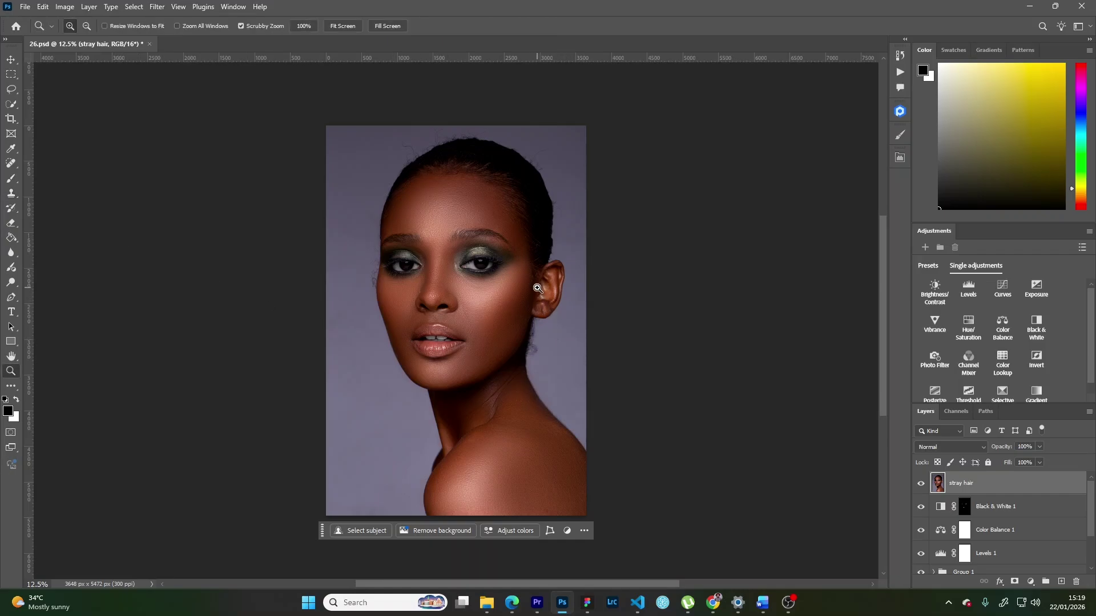
left_click_drag(539, 289, 572, 335)
key("s")
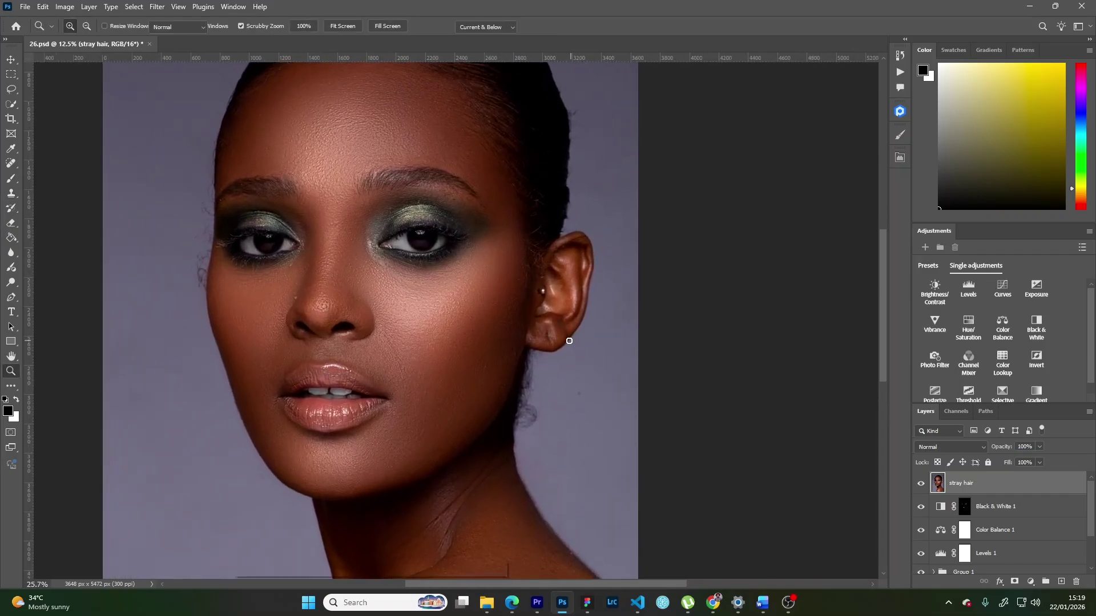
left_click_drag(594, 216, 589, 281)
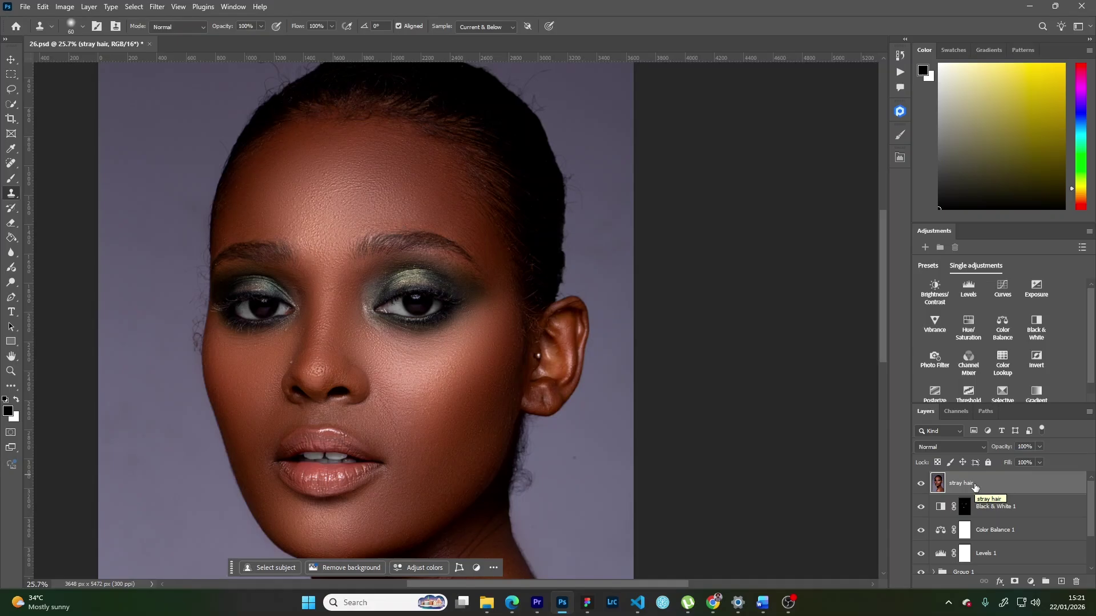
key("ctrl+j")
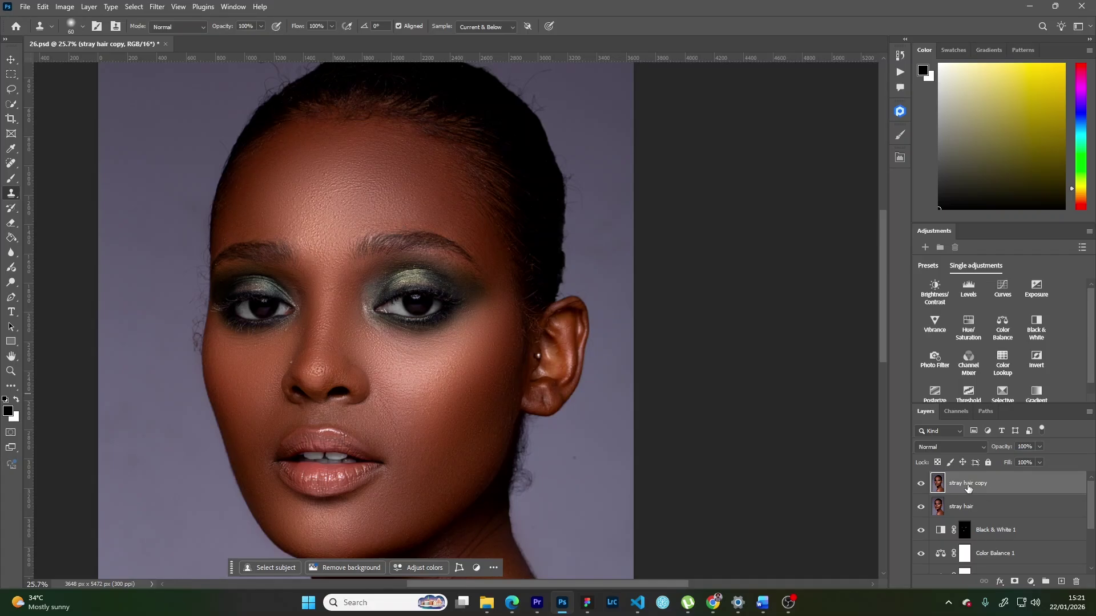
left_click_drag(980, 489, 950, 489)
left_click(948, 493, "alt")
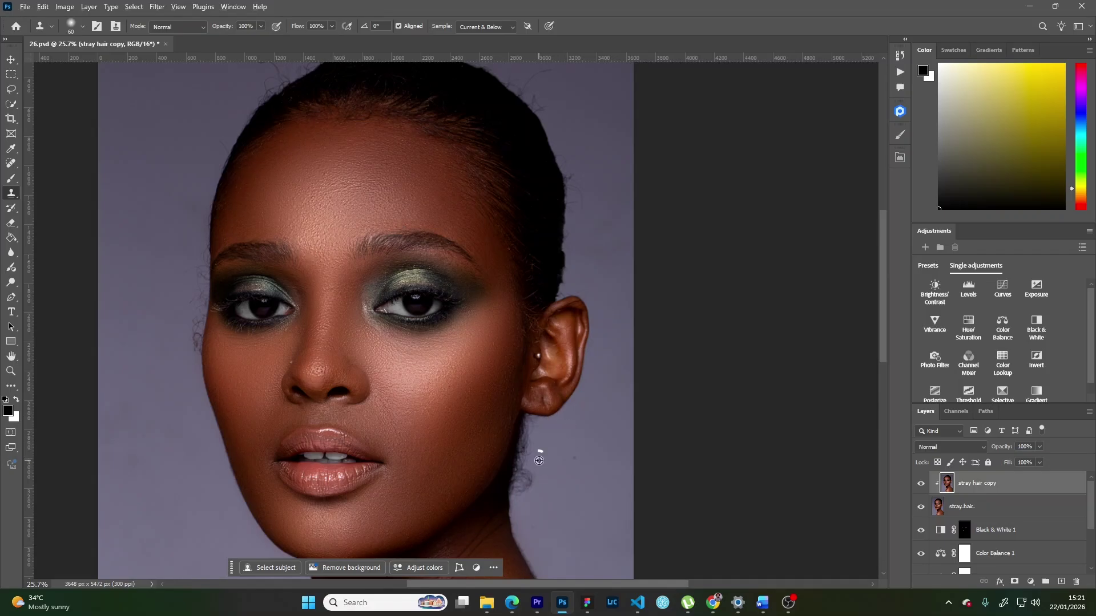
Sample the backdrop beside the neck and clone it over the stray hairs below the ear with a 150 px brush.
left_click(538, 461, "alt")
key("bracketright")
key("bracketright")
key("bracketright")
key("bracketright")
key("bracketright")
key("bracketright")
mouse_move(530, 468)
left_mouse_down()
mouse_move(517, 500)
mouse_move(528, 492)
mouse_move(522, 484)
left_mouse_up()
Resample clean backdrop under the earlobe and clone out the fuzzy hairs along the edge of the neck.
key("z")
left_click(575, 463)
left_click(576, 463)
key("s")
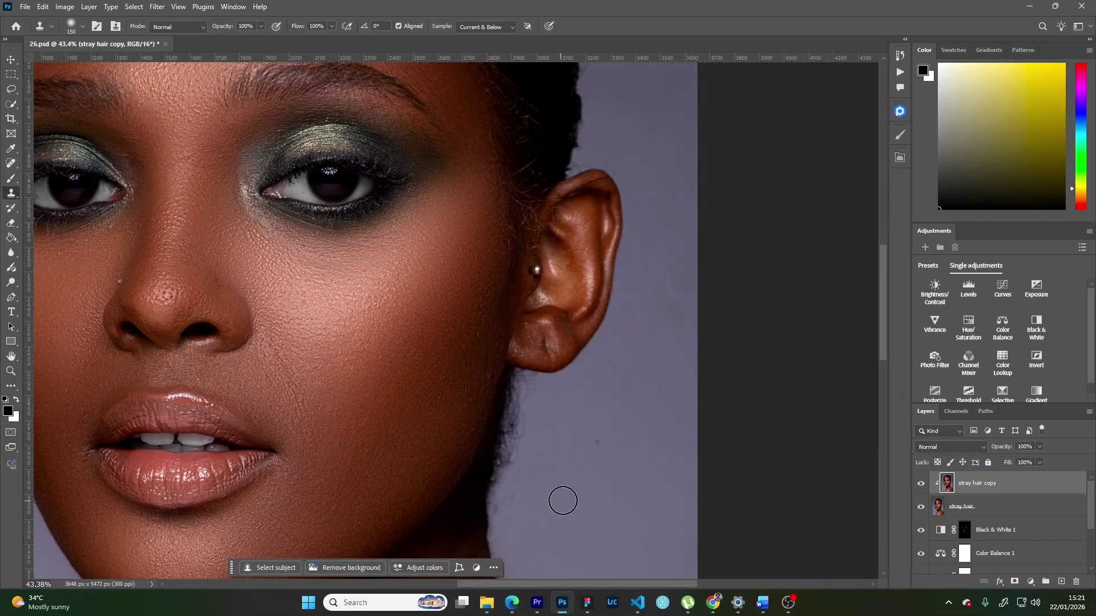
left_click(547, 414, "alt")
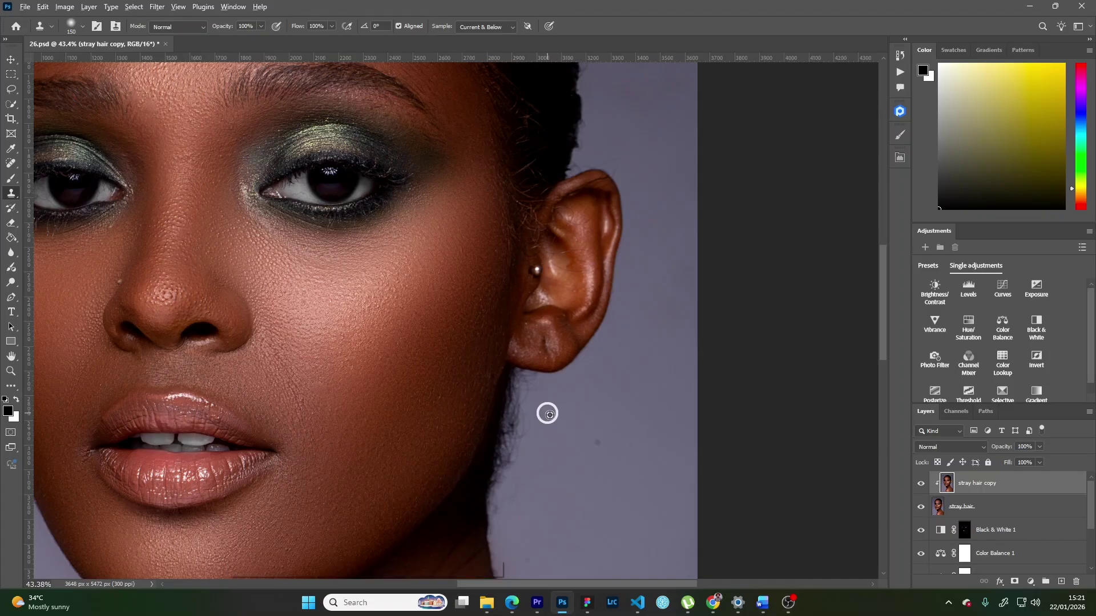
mouse_move(530, 392)
left_mouse_down()
mouse_move(521, 391)
mouse_move(499, 524)
left_mouse_up()
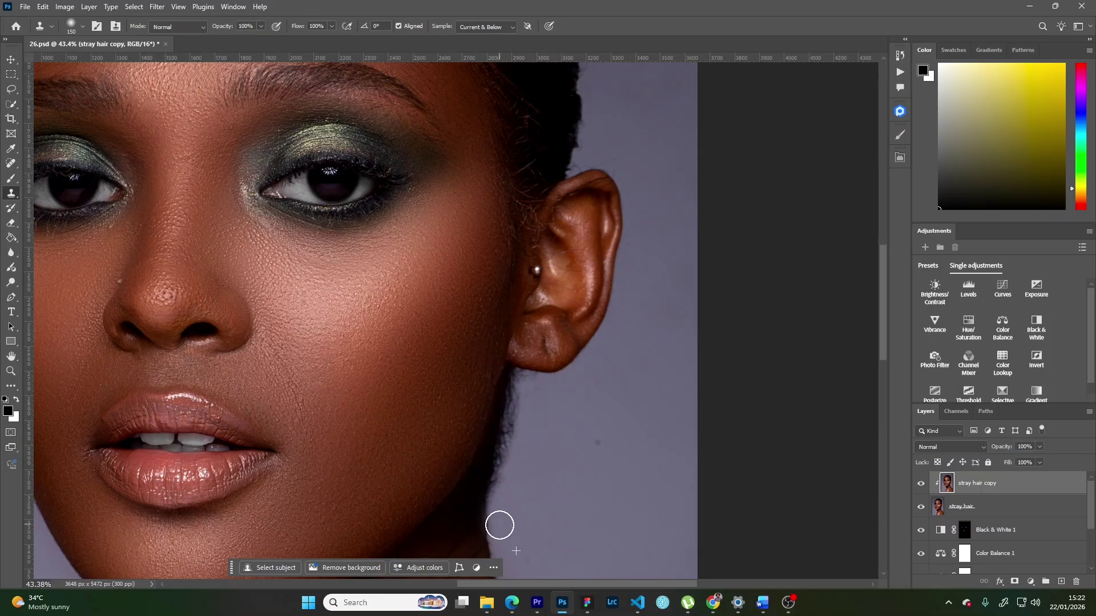
mouse_move(498, 480)
left_mouse_down()
mouse_move(507, 489)
mouse_move(519, 446)
left_mouse_up()
Reduce the Clone Stamp to 90 px and clear the last fine hairs directly beneath the earlobe.
key("bracketleft")
key("bracketleft")
key("bracketleft")
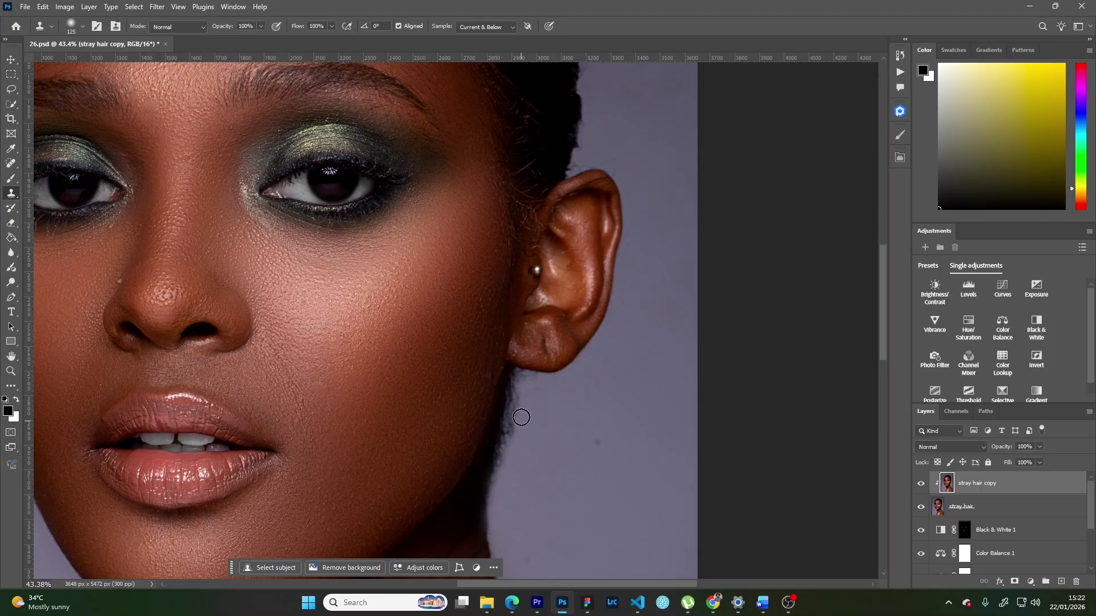
mouse_move(520, 403)
left_mouse_down()
mouse_move(506, 473)
mouse_move(528, 383)
left_mouse_up()
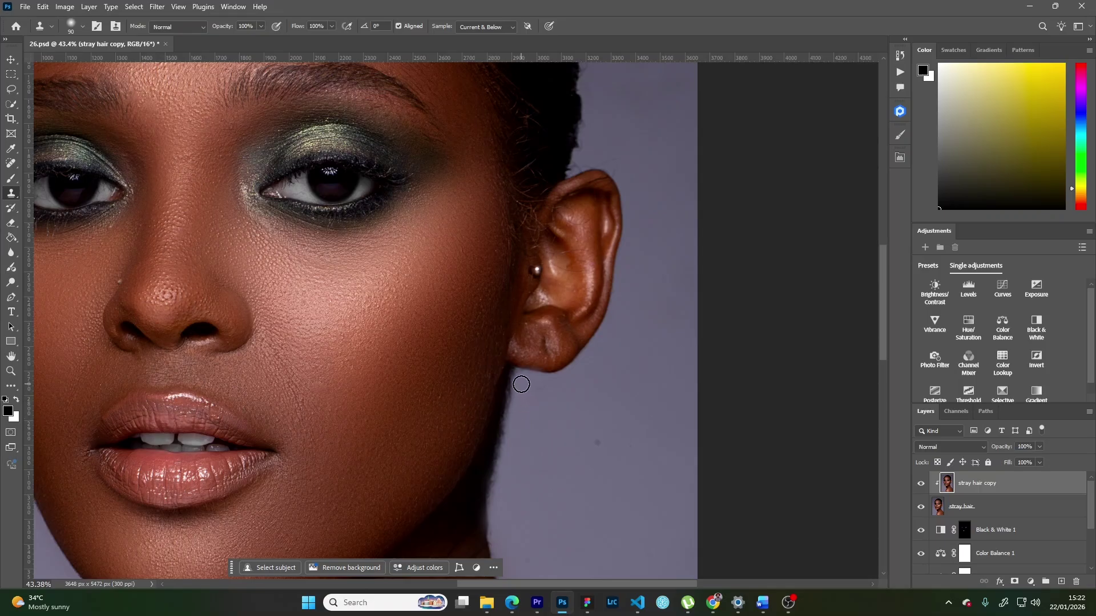
Clone out the dark specks on the backdrop beside the neck with a 175 px brush.
key("]")
key("]")
key("]")
key("]")
left_click(616, 451, "alt")
left_click_drag(604, 444, 573, 478)
left_click(555, 423, "alt")
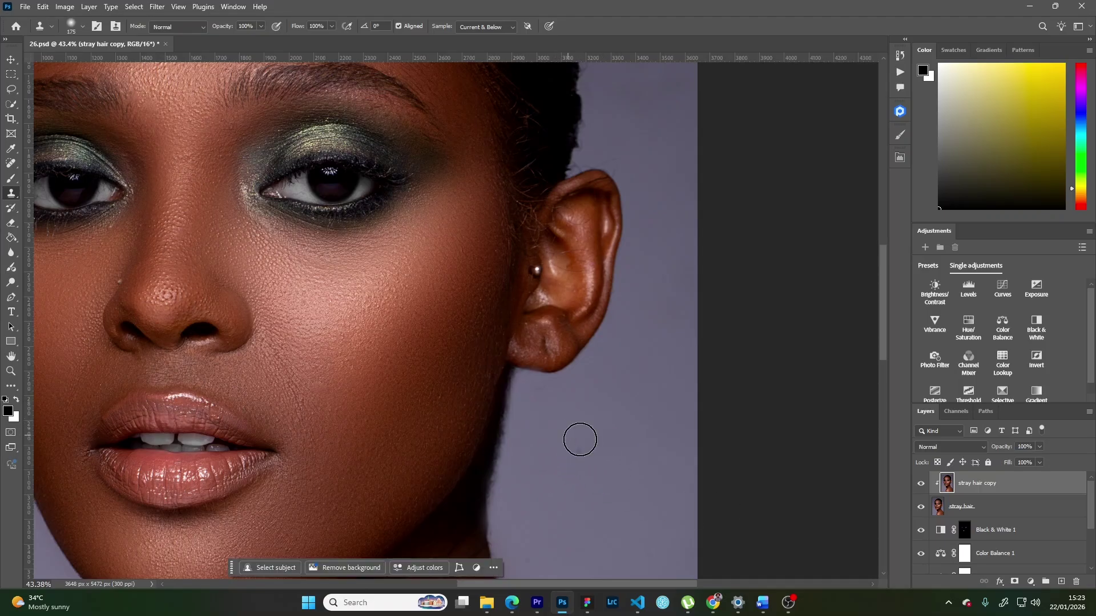
mouse_move(581, 442)
left_mouse_down()
mouse_move(570, 472)
mouse_move(581, 468)
left_mouse_up()
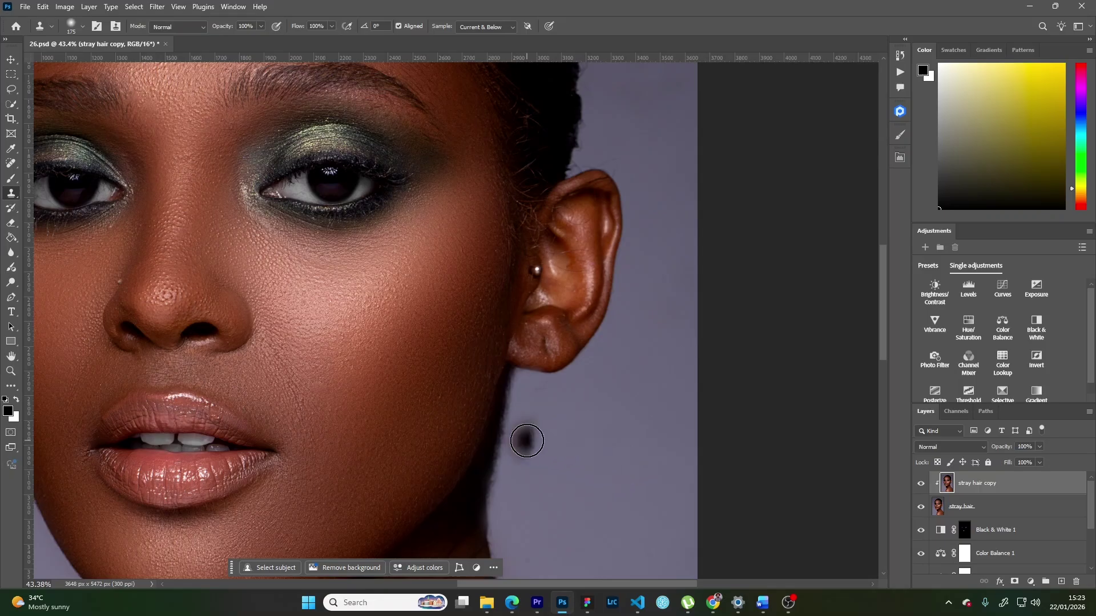
key("ctrl+minus")
key("ctrl+minus")
key("ctrl+minus")
key("ctrl+minus")
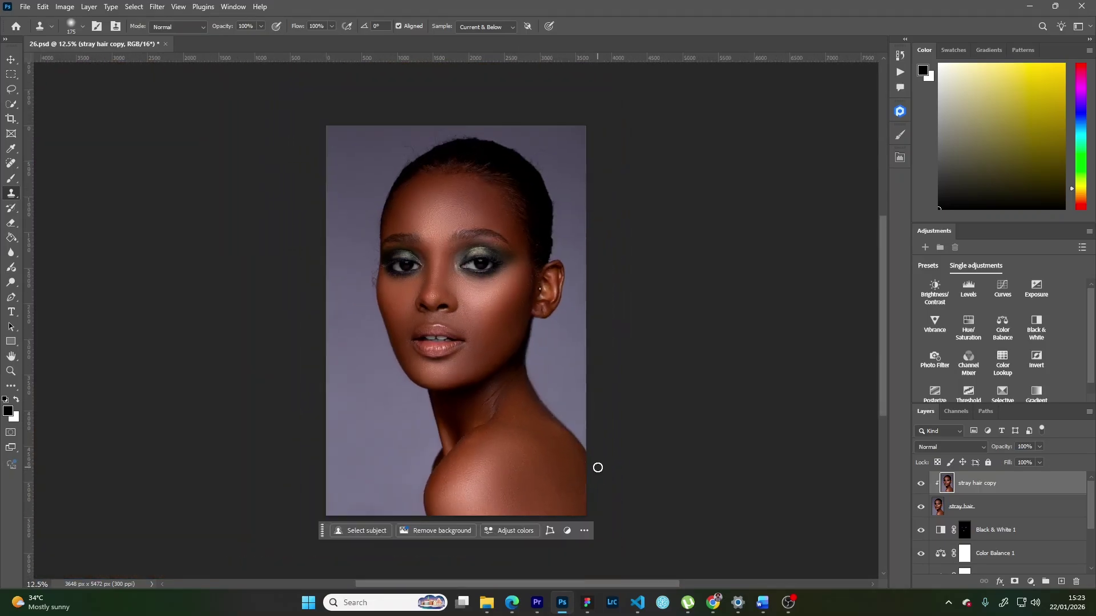
Clone backdrop over the stray hairs in the corner between the hairline and the top of the ear with an 80 px brush.
scroll(541, 398, "up", 4)
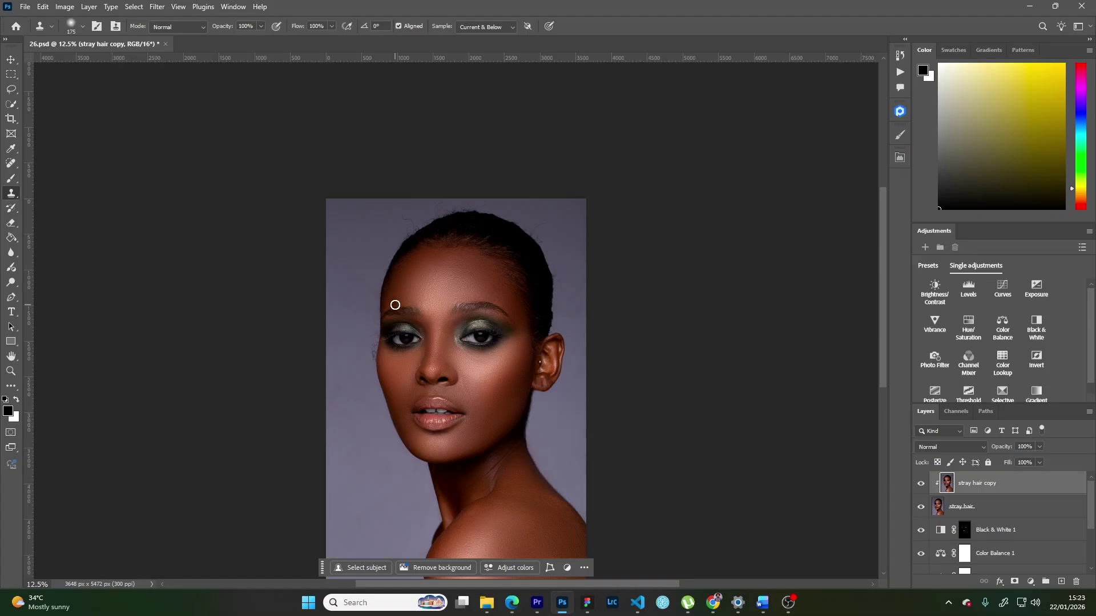
key("z")
mouse_move(562, 305)
left_mouse_down()
mouse_move(588, 330)
mouse_move(599, 325)
left_mouse_up()
key("s")
scroll(554, 317, "down", 2)
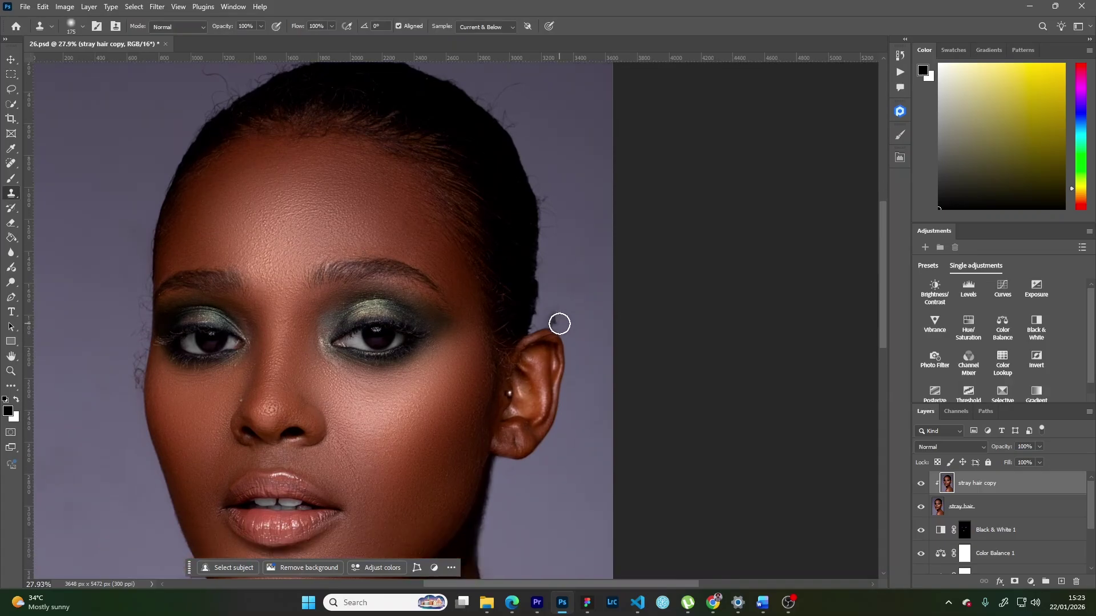
scroll(584, 319, "down", 1)
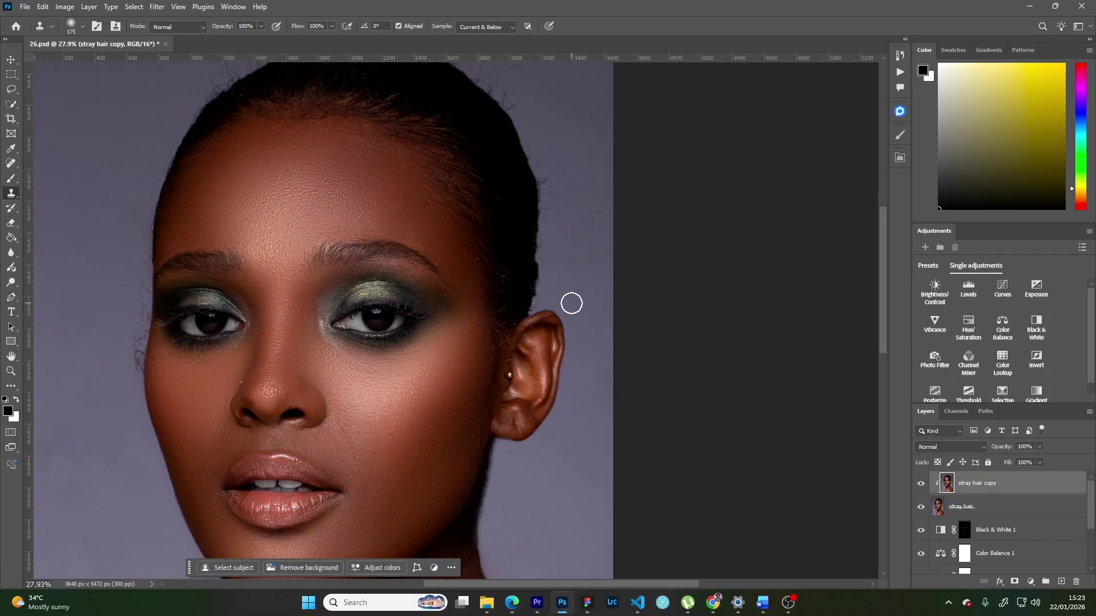
key("bracketleft")
key("bracketleft")
key("bracketleft")
key("bracketleft")
key("bracketleft")
left_click_drag(539, 304, 538, 308)
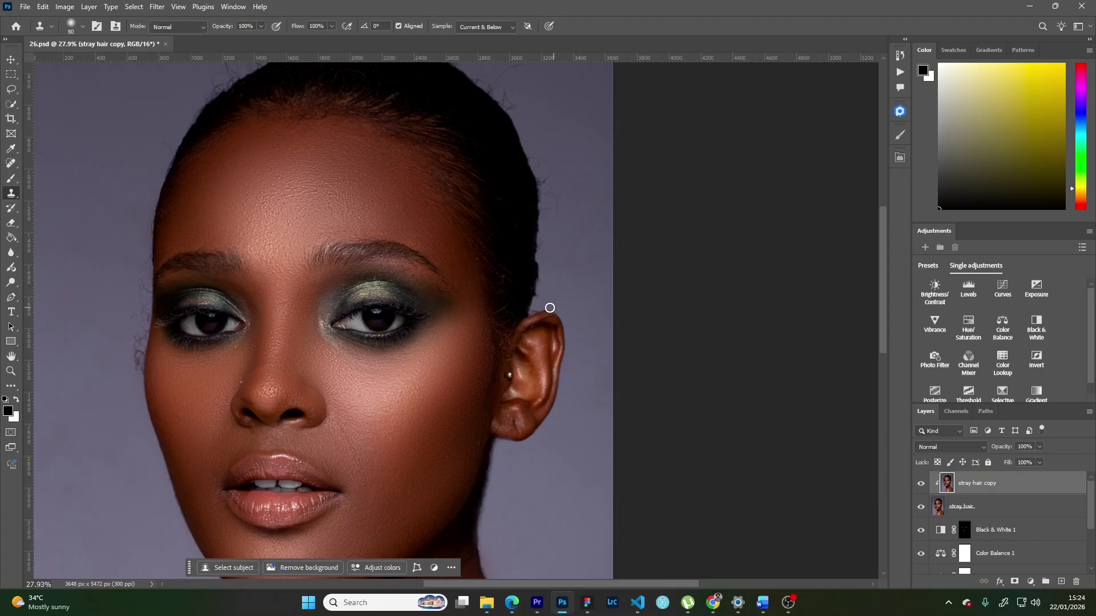
Refine the hair edge just above the ear with the Clone Stamp reduced to 45 px.
scroll(545, 306, "up", 2)
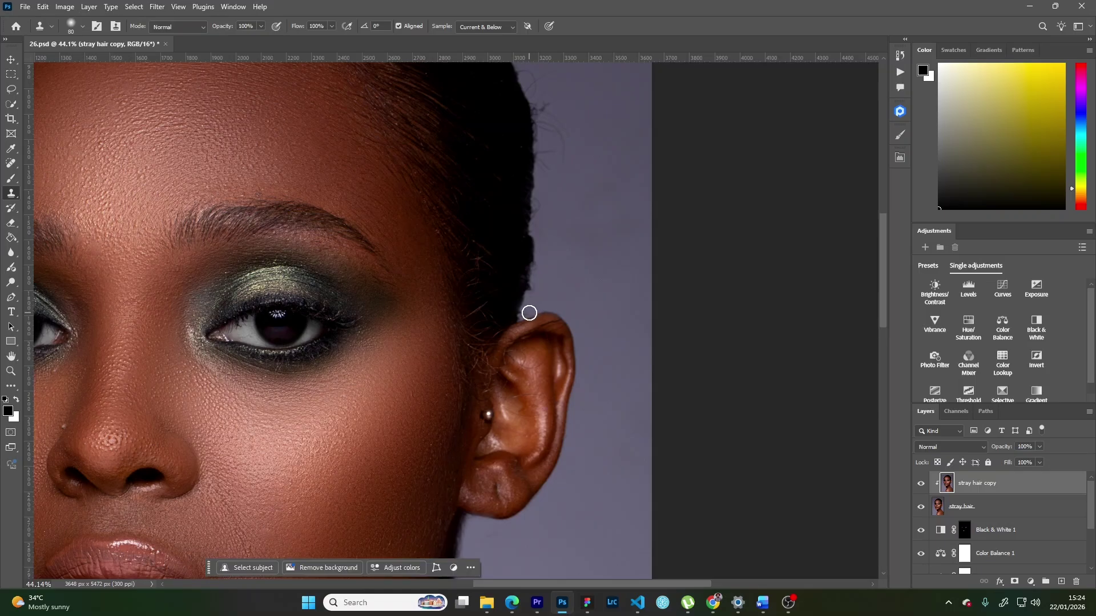
key("bracketleft")
key("bracketleft")
key("bracketleft")
key("bracketleft")
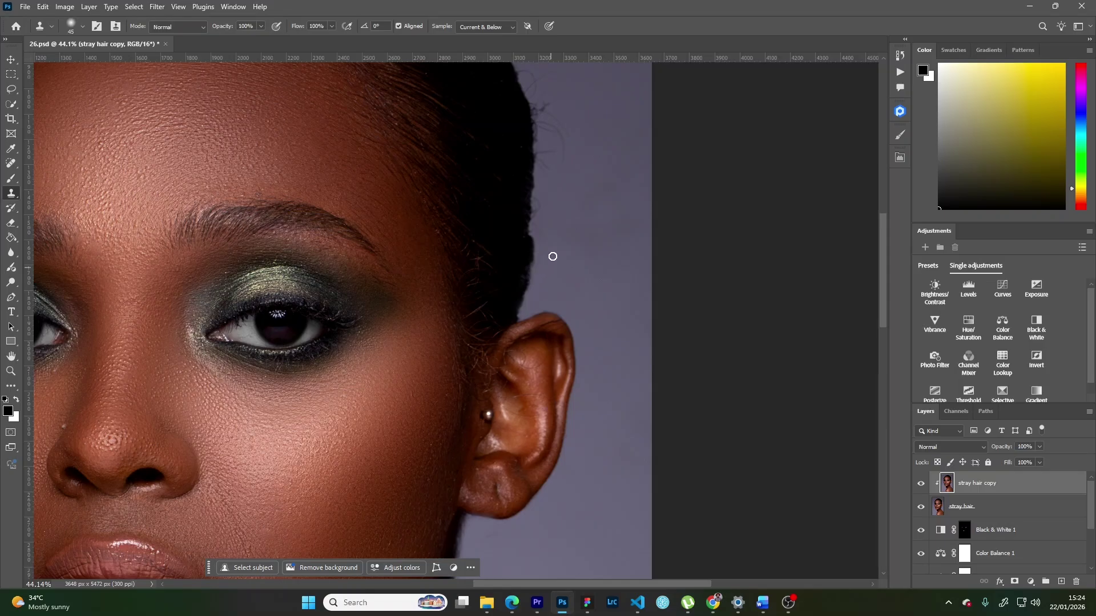
Sample the backdrop behind the head and clone out flyaway hairs along the back of the head with a 90 px brush.
scroll(559, 254, "up", 3)
left_click(579, 303, "alt")
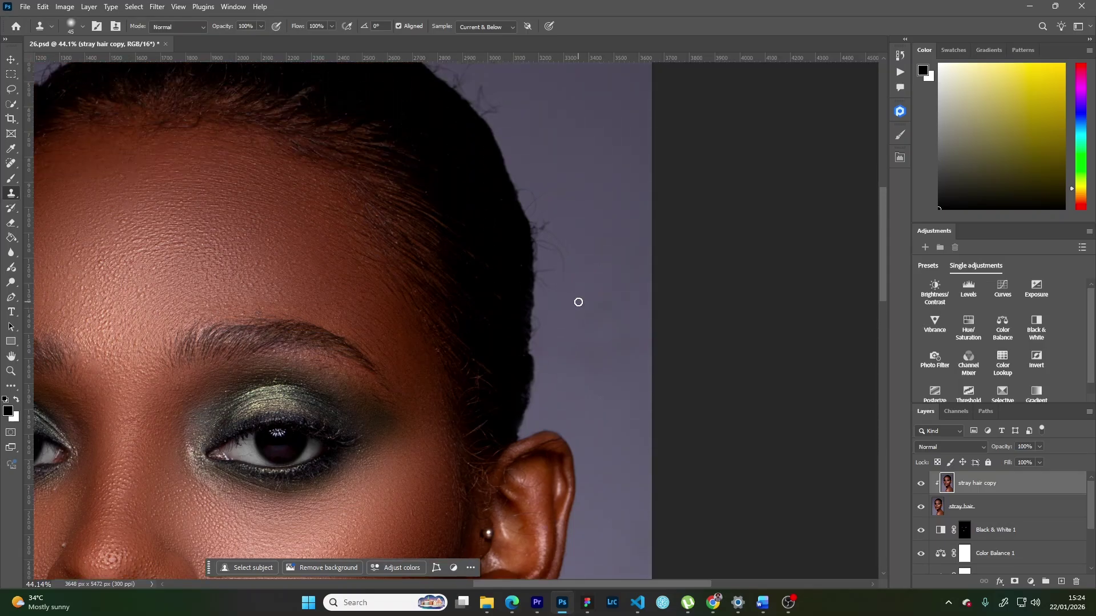
key("bracketright")
key("bracketright")
key("bracketright")
key("bracketright")
key("bracketright")
mouse_move(544, 324)
left_mouse_down()
mouse_move(541, 333)
mouse_move(553, 220)
mouse_move(531, 211)
left_mouse_up()
Remove the long curved flyaway hair at the upper back of the head with a 60 px Clone Stamp.
scroll(539, 248, "up", 2)
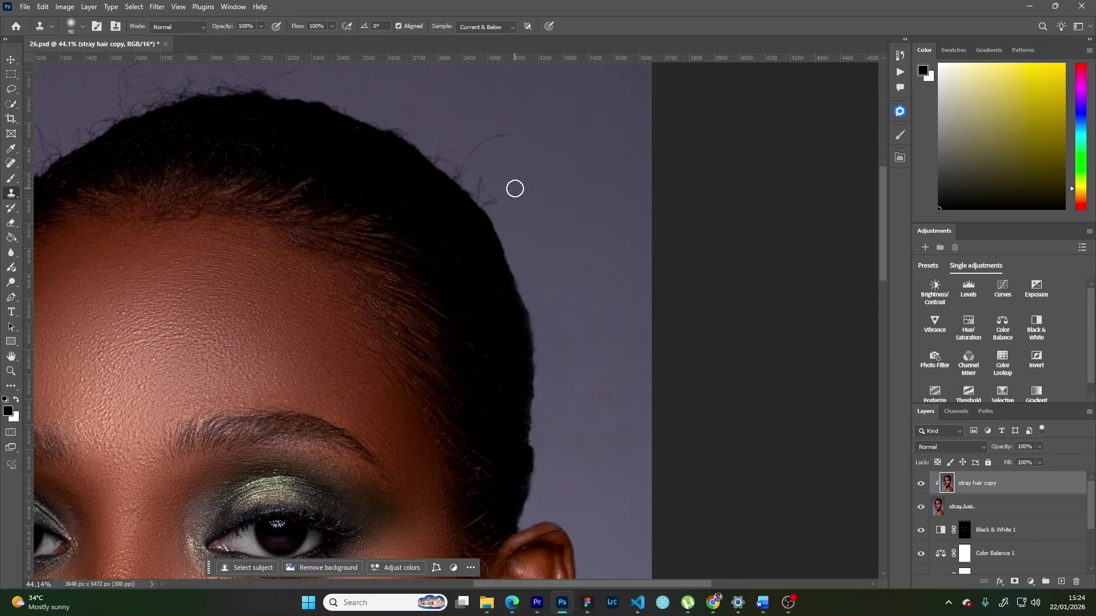
key("bracketleft")
key("bracketleft")
key("bracketleft")
mouse_move(512, 136)
left_mouse_down()
mouse_move(470, 151)
mouse_move(501, 152)
mouse_move(464, 174)
mouse_move(513, 177)
mouse_move(575, 249)
left_mouse_up()
Undo the last clone stroke, resample the backdrop and clone out the hairs at the rear of the crown with a 90 px brush.
key("bracketright")
key("bracketright")
key("bracketright")
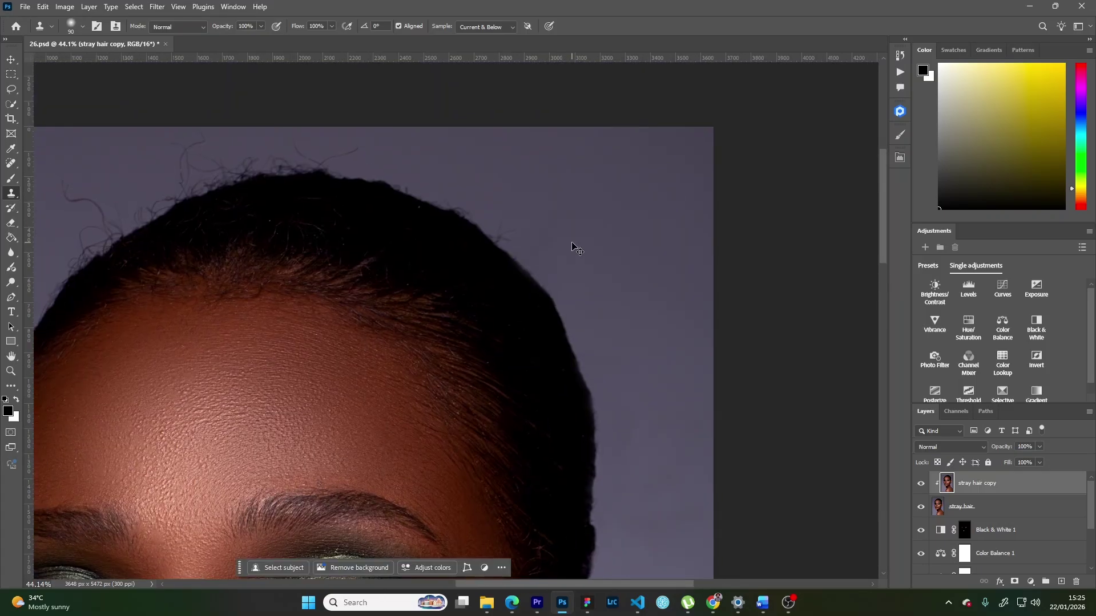
key("ctrl+z")
left_click(539, 237, "alt")
left_click_drag(510, 227, 500, 239)
Clone sampled backdrop over the flyaway hairs along the top of the crown, undoing and resampling where needed.
mouse_move(497, 171)
left_mouse_down()
mouse_move(697, 298)
mouse_move(663, 263)
left_mouse_up()
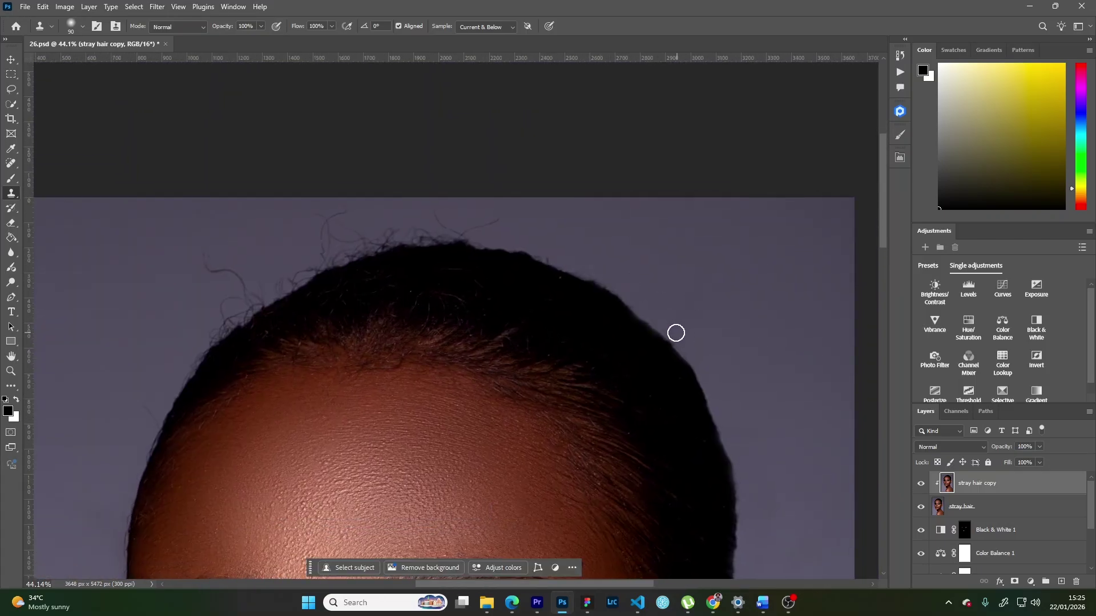
left_click_drag(530, 222, 657, 269)
left_click_drag(625, 269, 510, 286)
key("ctrl+z")
left_click(599, 270, "alt")
left_click(603, 264, "alt")
left_click(541, 266, "alt")
Clone out the long curly hairs above the front side of the crown, enlarging the brush to 175 px.
key("ctrl+minus")
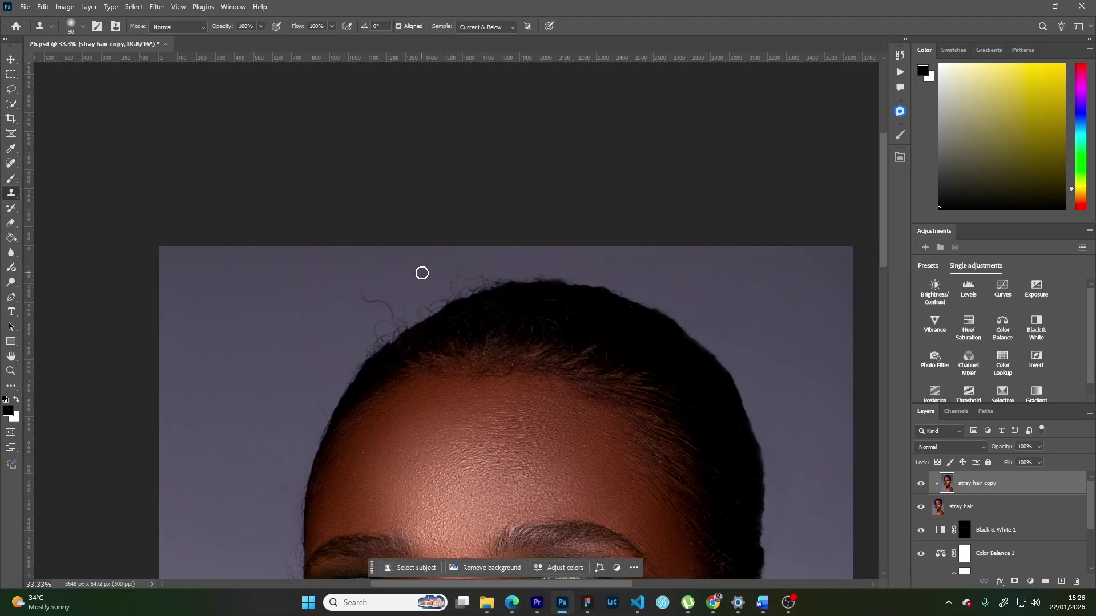
left_click(393, 289, "alt")
mouse_move(441, 273)
left_mouse_down()
mouse_move(477, 266)
mouse_move(508, 279)
mouse_move(468, 278)
mouse_move(430, 309)
left_mouse_up()
left_click(405, 298, "alt")
left_click_drag(366, 291, 400, 317)
key("ctrl+z")
left_click(416, 296, "alt")
key("bracketright")
key("bracketright")
key("bracketright")
key("bracketright")
left_click(421, 296, "alt")
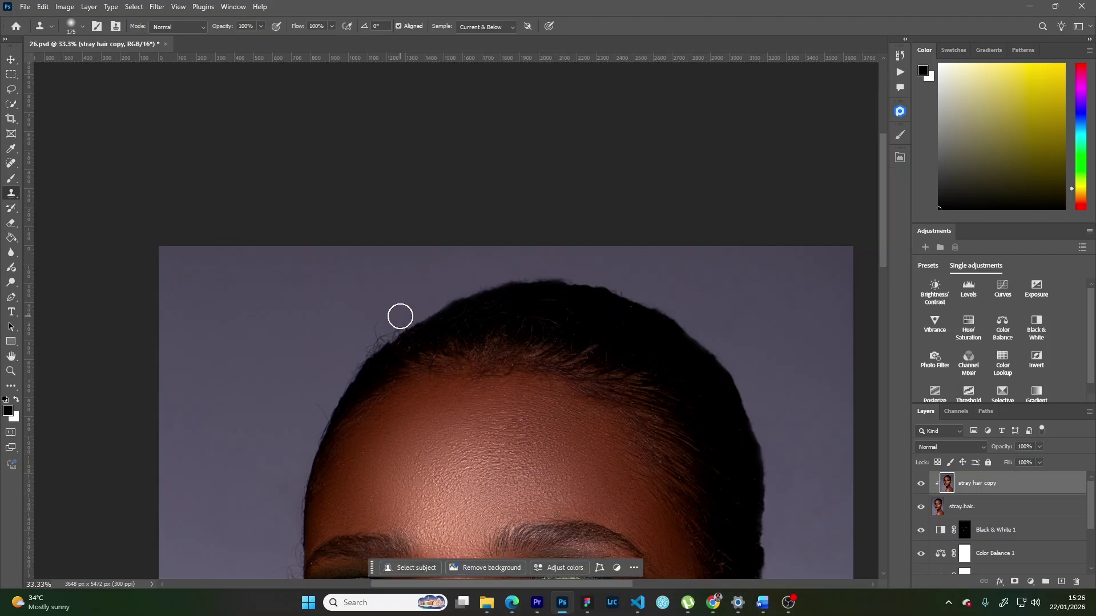
Reduce the Clone Stamp to 50 px and clean the small hairs along the hairline down toward the temple.
key("bracketleft")
key("bracketleft")
key("bracketleft")
key("bracketleft")
key("bracketleft")
key("bracketleft")
key("bracketleft")
key("bracketleft")
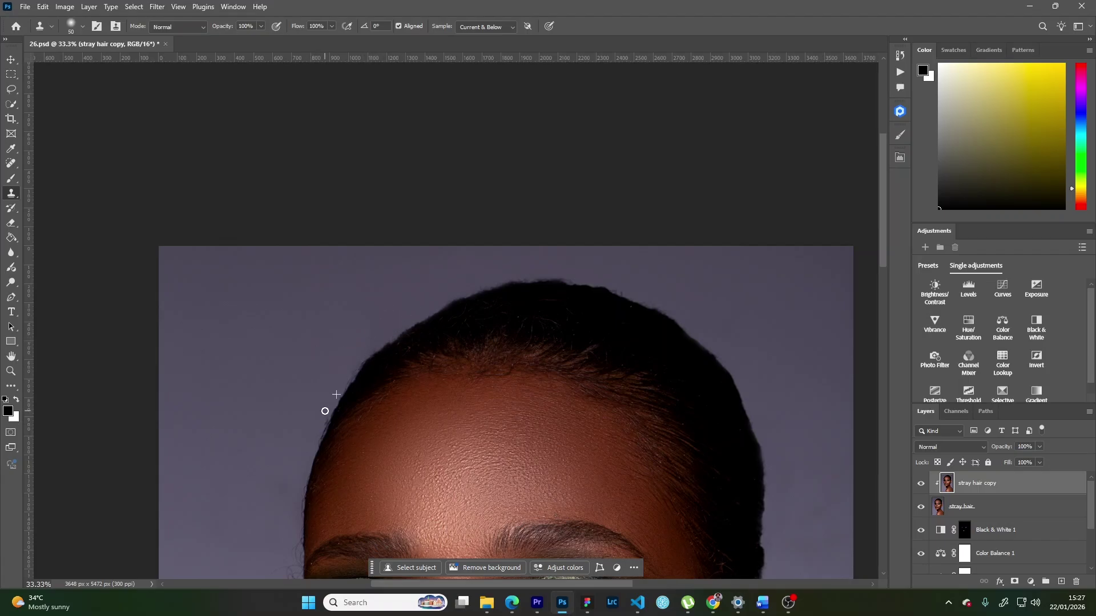
Clone out the stray hairs beside the temple and cheek near the outer eye with a 70 px brush.
scroll(386, 326, "down", 5)
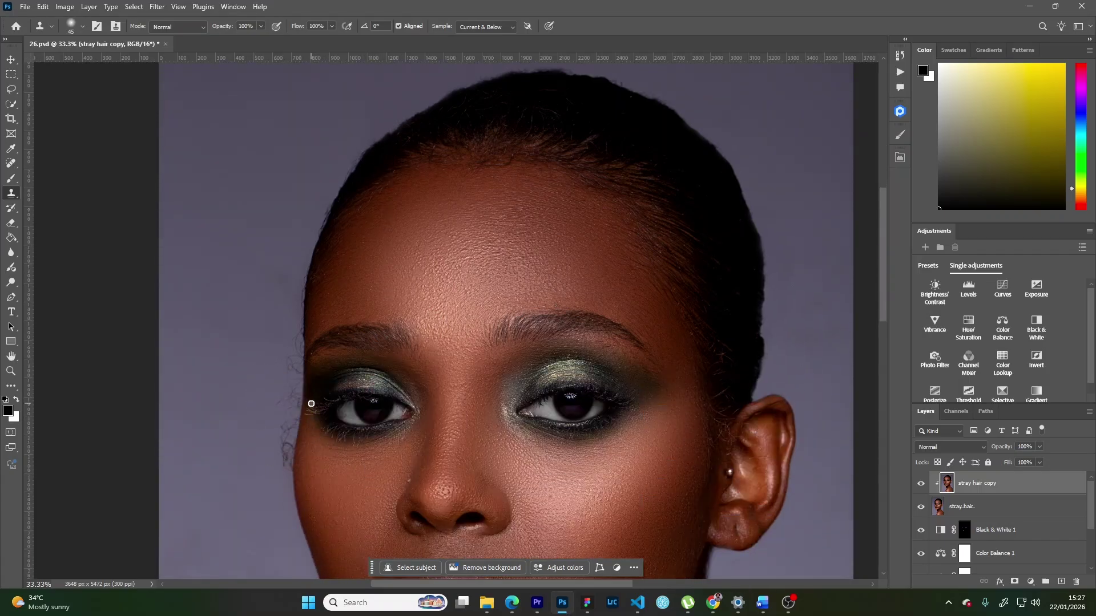
key("bracketright")
key("bracketright")
key("bracketright")
mouse_move(300, 341)
left_mouse_down()
mouse_move(288, 401)
mouse_move(284, 379)
mouse_move(293, 404)
left_mouse_up()
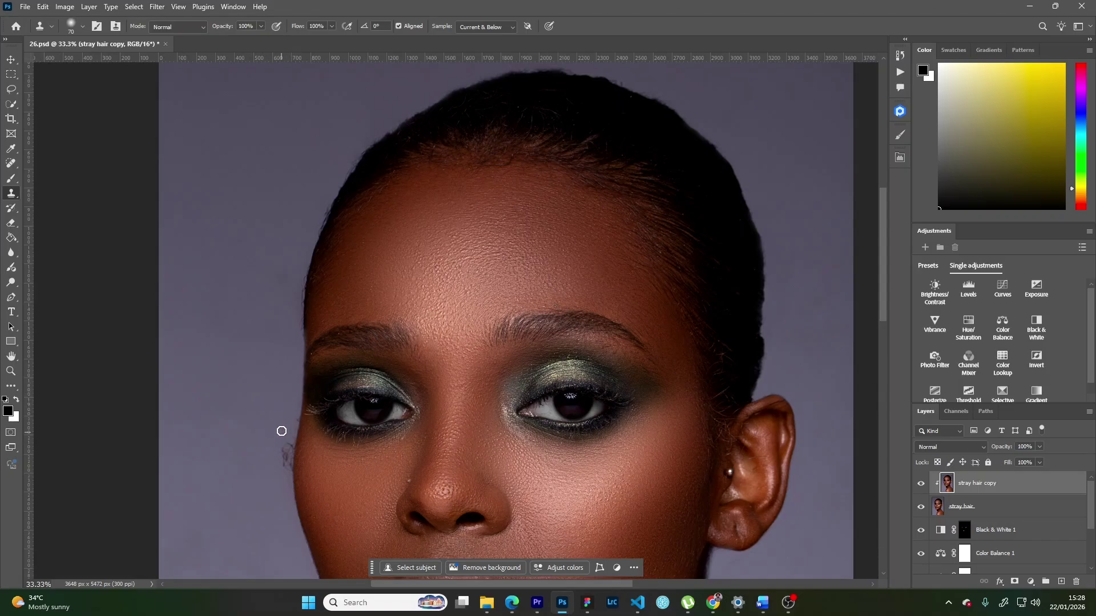
left_click_drag(291, 436, 287, 467)
left_click_drag(293, 405, 298, 332)
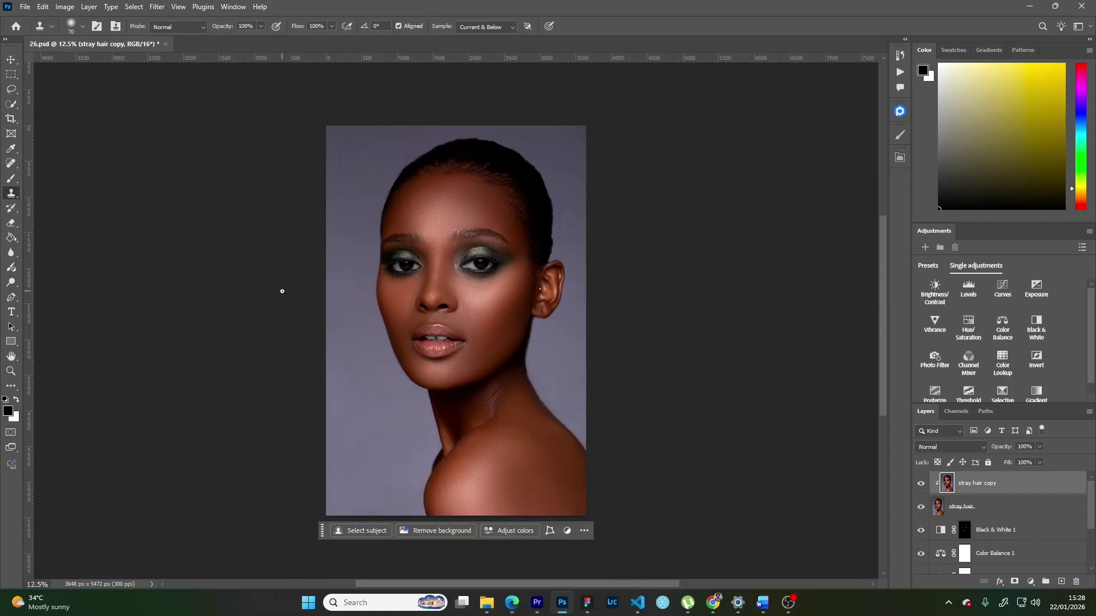
Compare the portrait before and after the stray hair cleanup by toggling the visibility of the "stray hair copy" layer.
key("ctrl+minus")
key("ctrl+minus")
key("ctrl+minus")
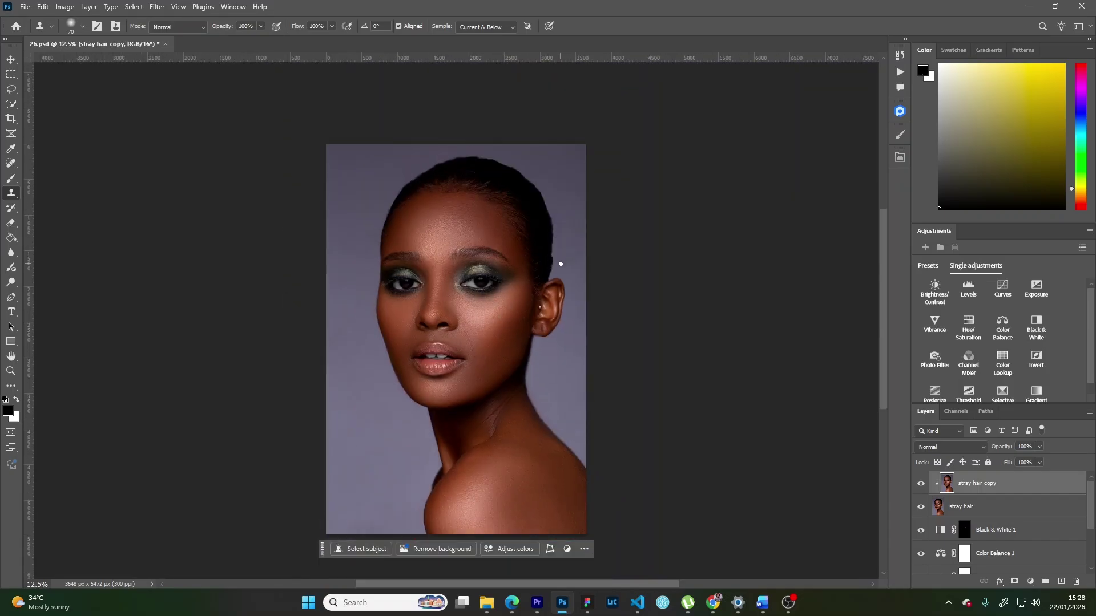
left_click(920, 485)
left_click(919, 485)
left_click(919, 485)
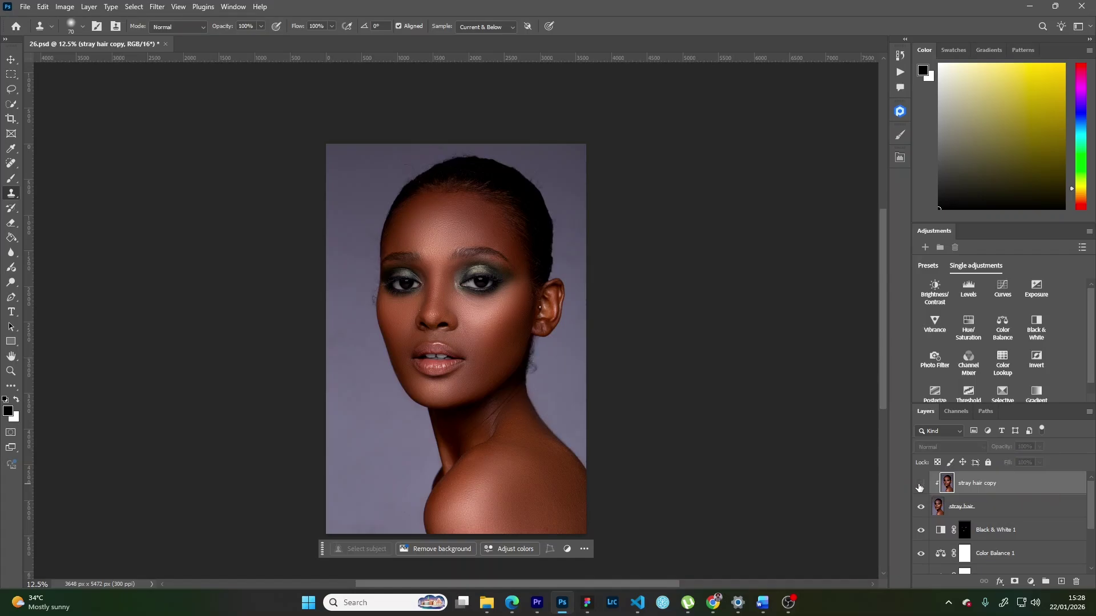
left_click(920, 486)
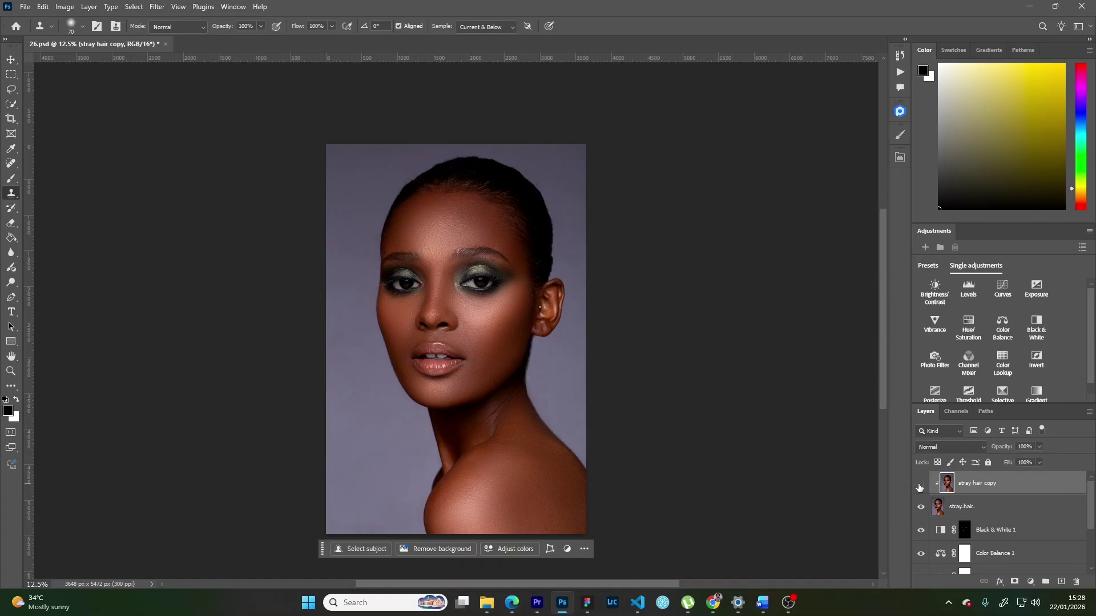
left_click(919, 486)
left_click(919, 487)
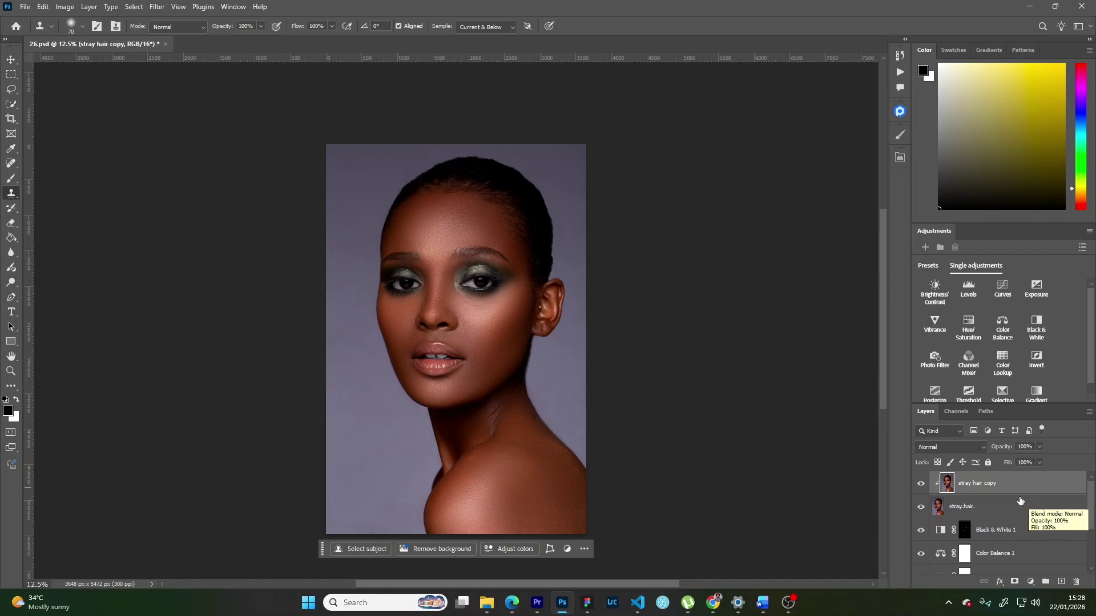
left_click(921, 484)
left_click(921, 484)
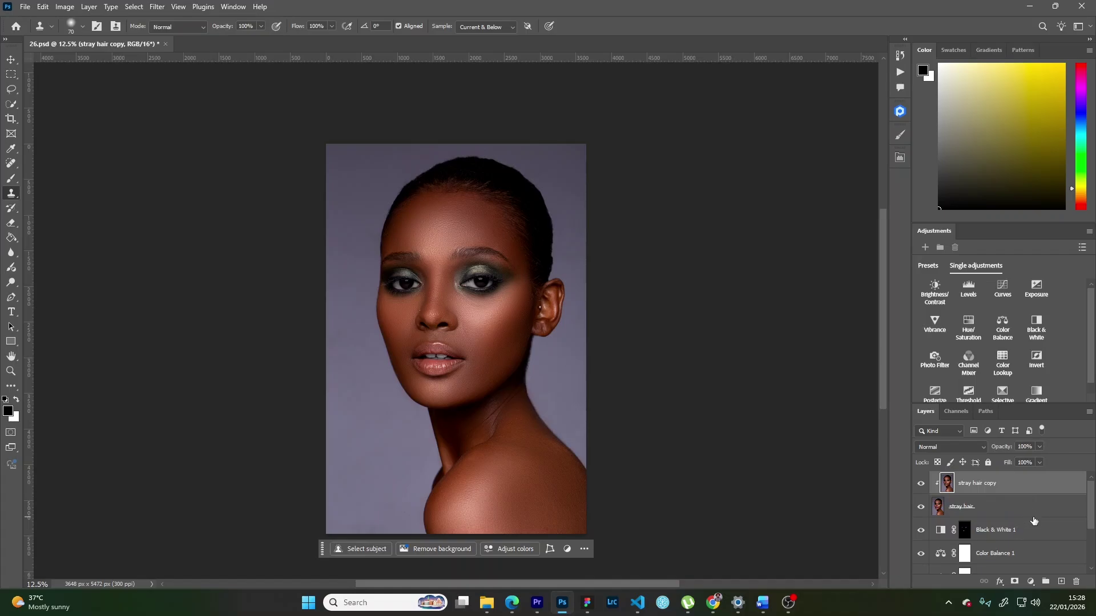
Stamp all visible layers into a new merged layer on top and open it in the Camera Raw Filter.
key("ctrl+alt+shift+e")
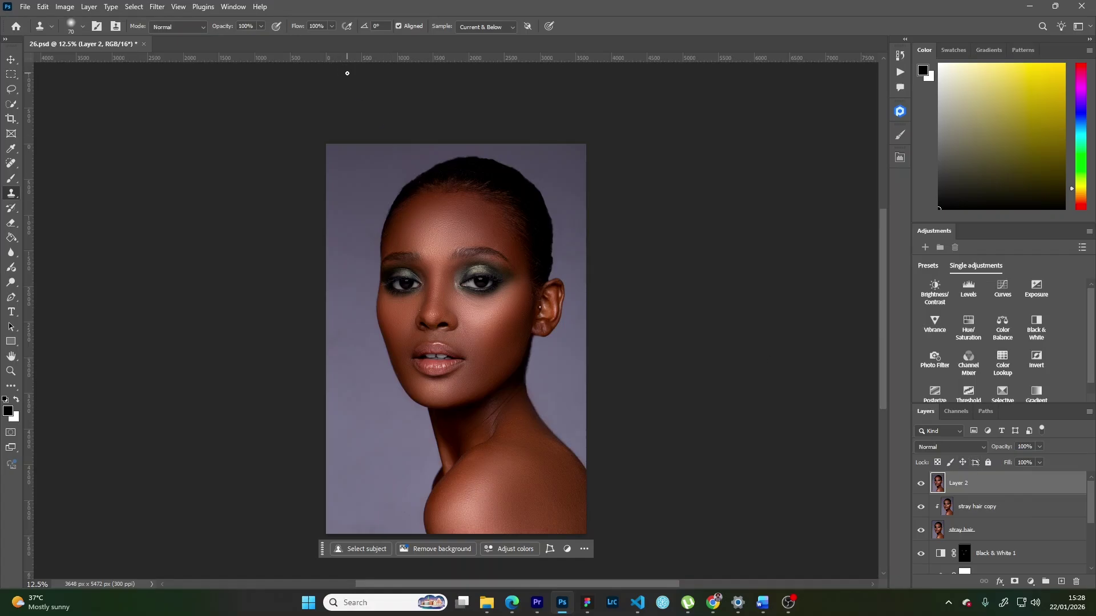
left_click(158, 8)
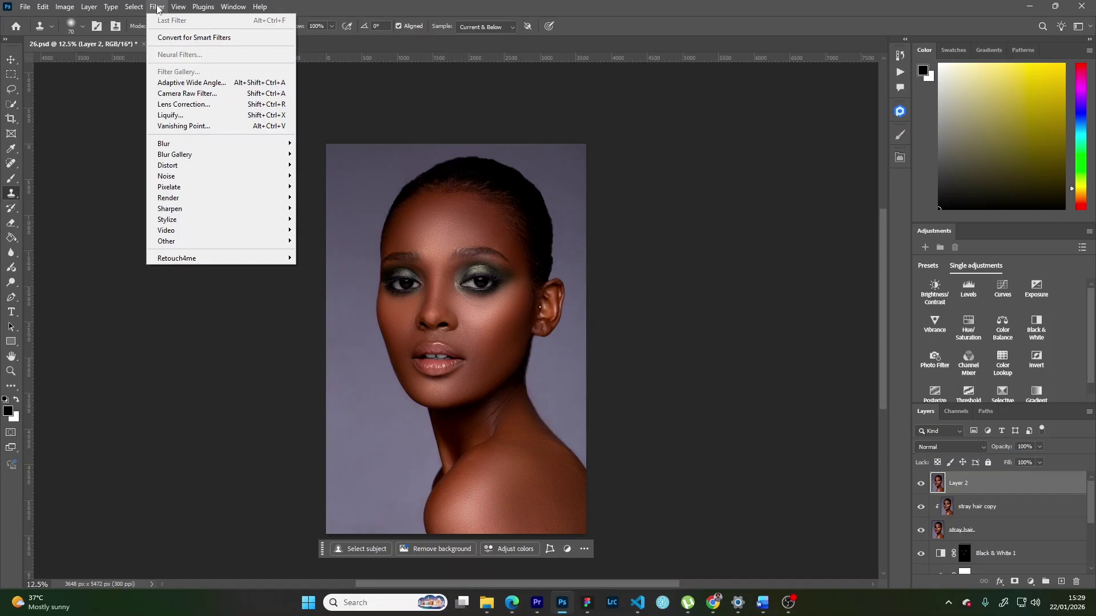
left_click(157, 8)
left_click(157, 8)
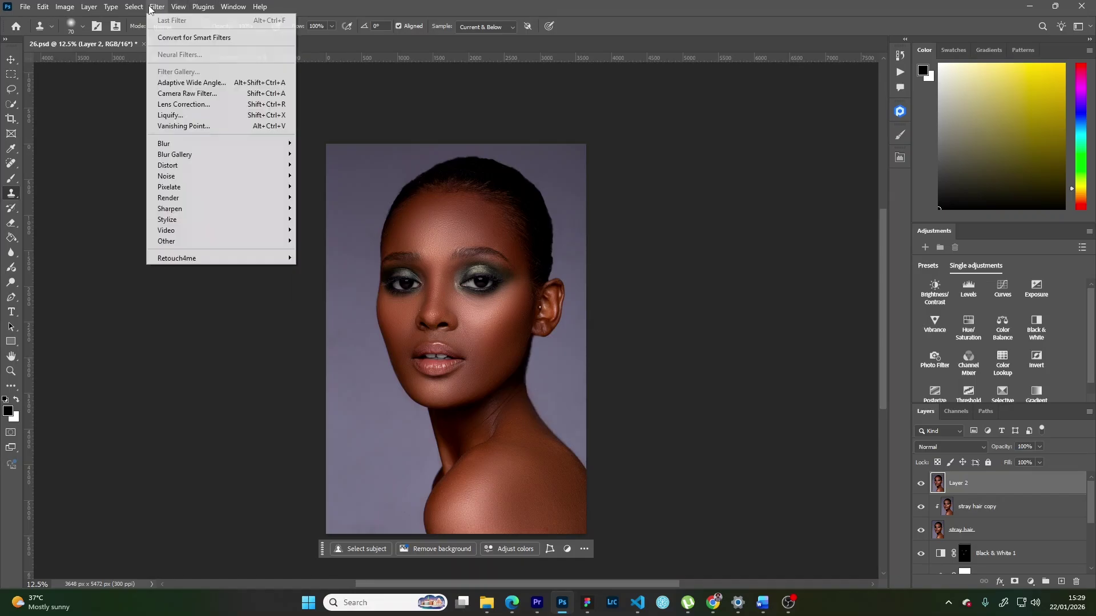
left_click(190, 95)
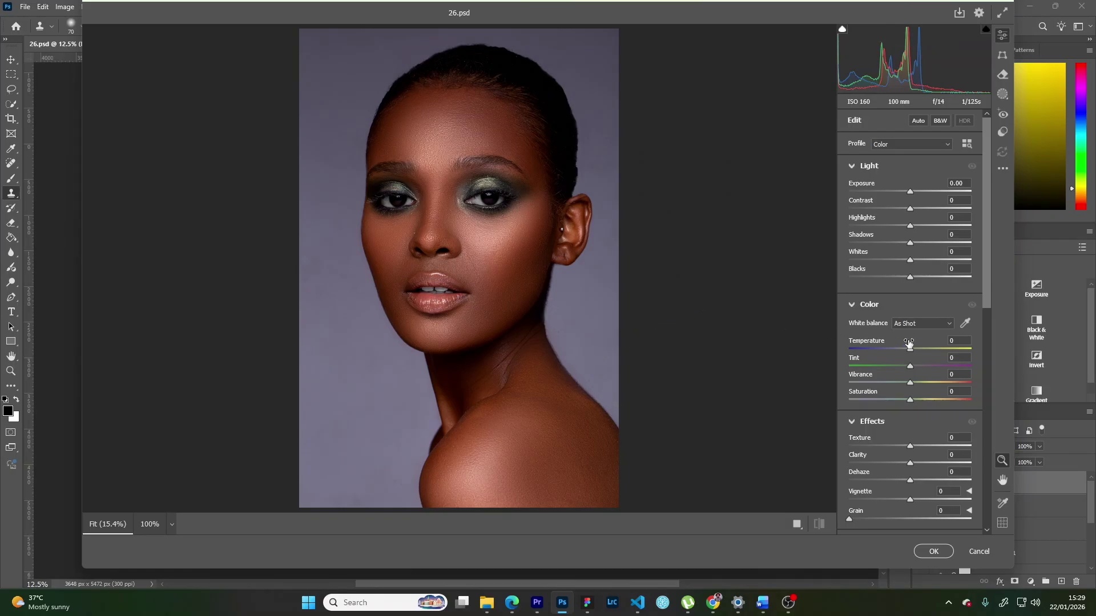
Create a mask that selects the background and set its saturation to -51.
left_click(1003, 95)
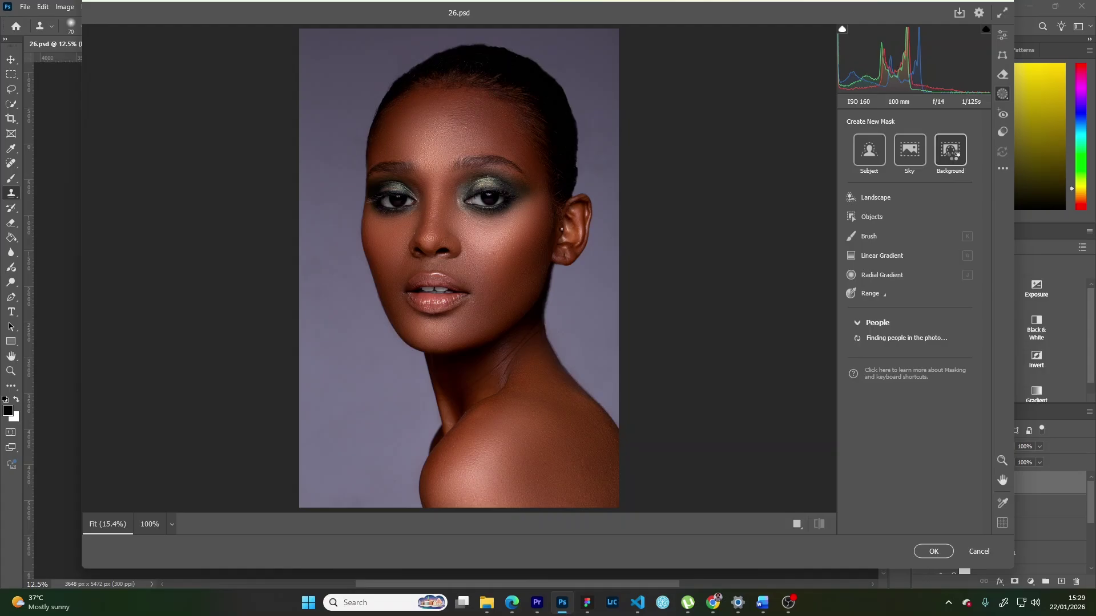
left_click(954, 156)
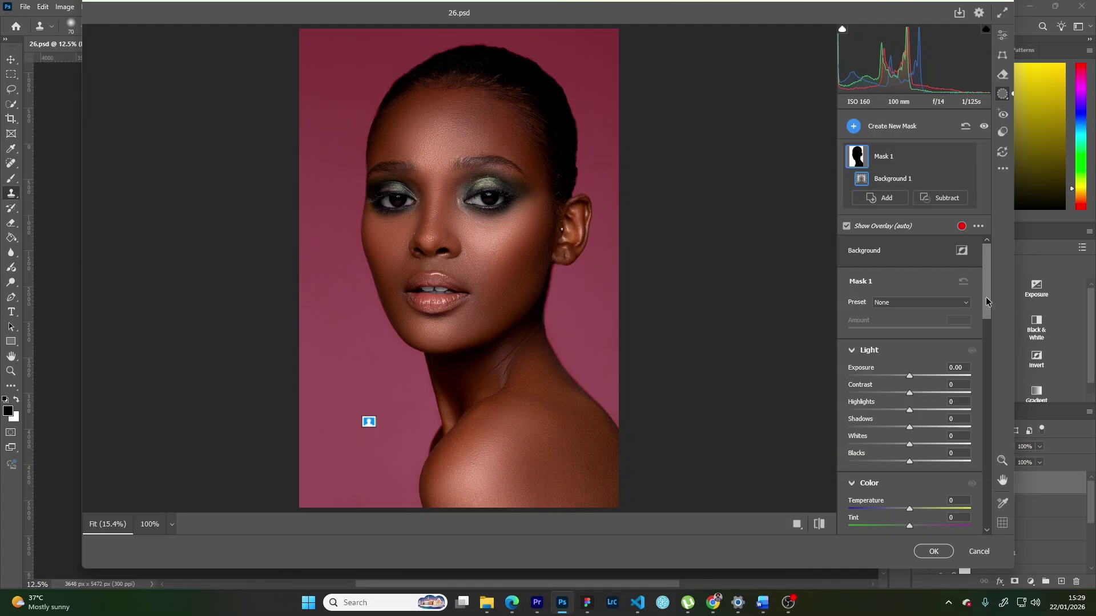
scroll(915, 424, "down", 3)
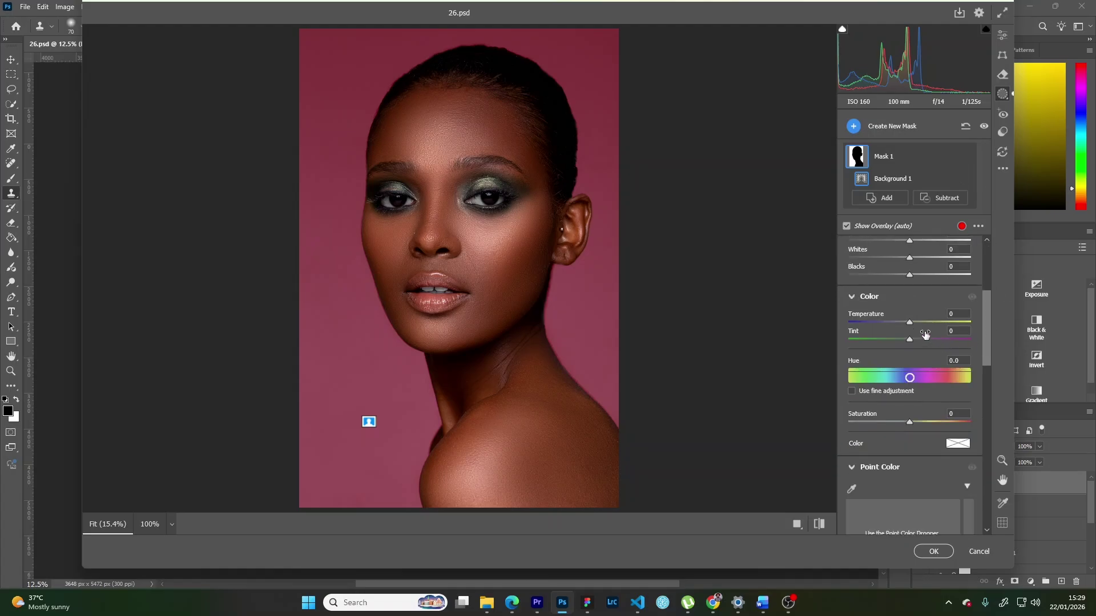
scroll(927, 337, "up", 2)
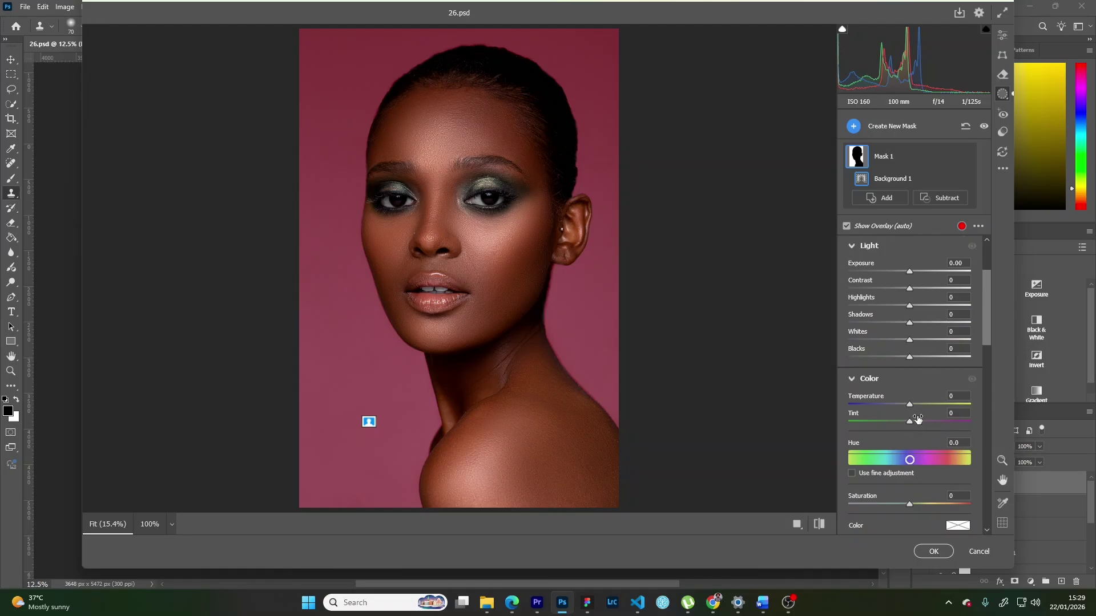
scroll(937, 421, "down", 3)
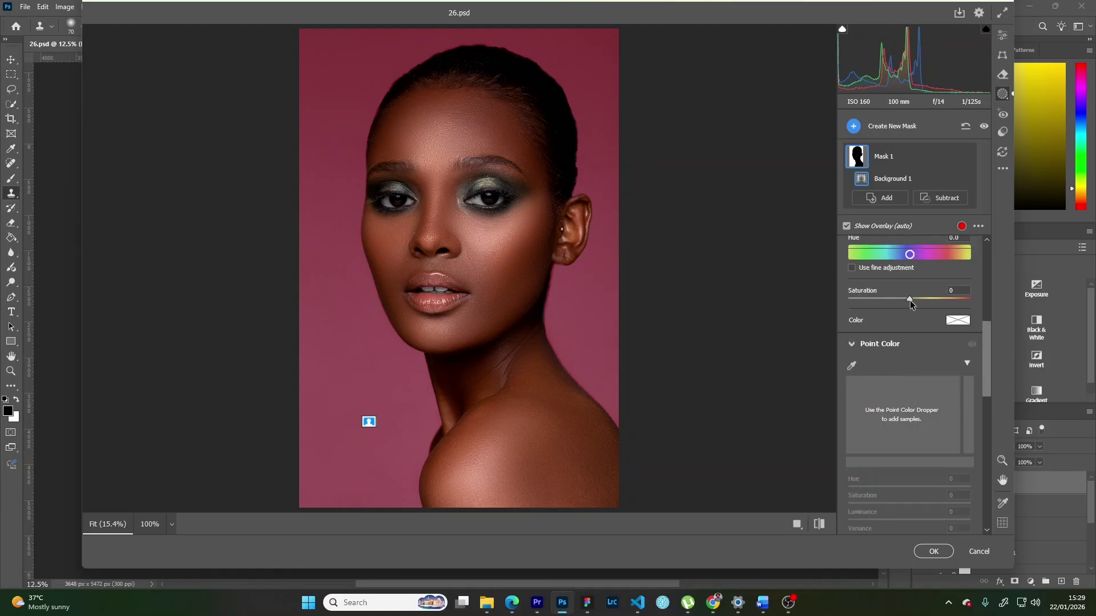
left_click_drag(911, 303, 880, 305)
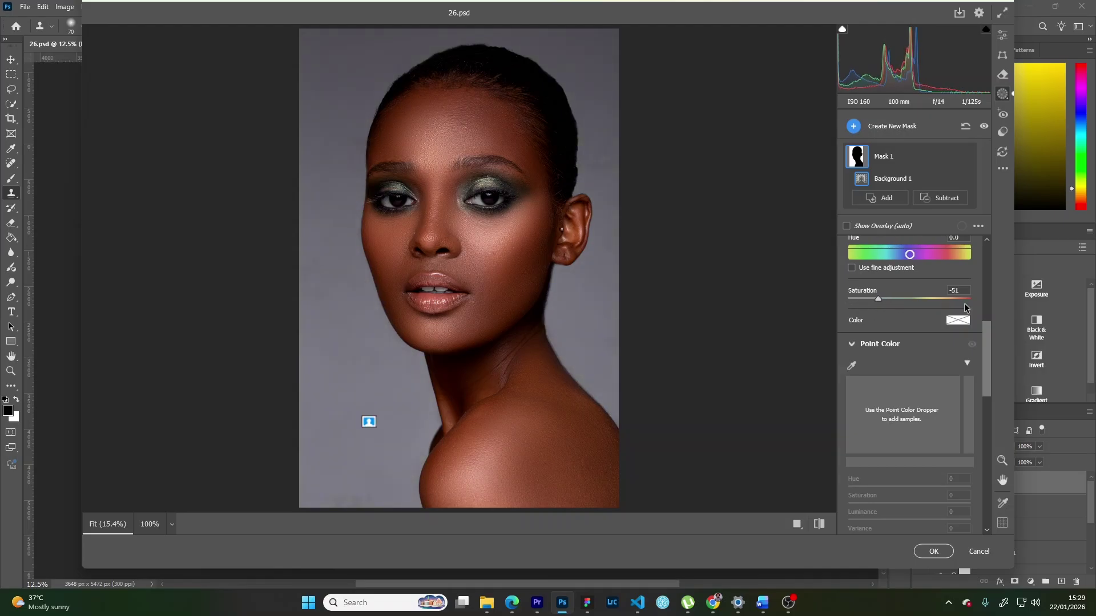
Cool the masked background to temperature -11 and set its shadows and blacks to +7 each.
left_click_drag(987, 342, 988, 314)
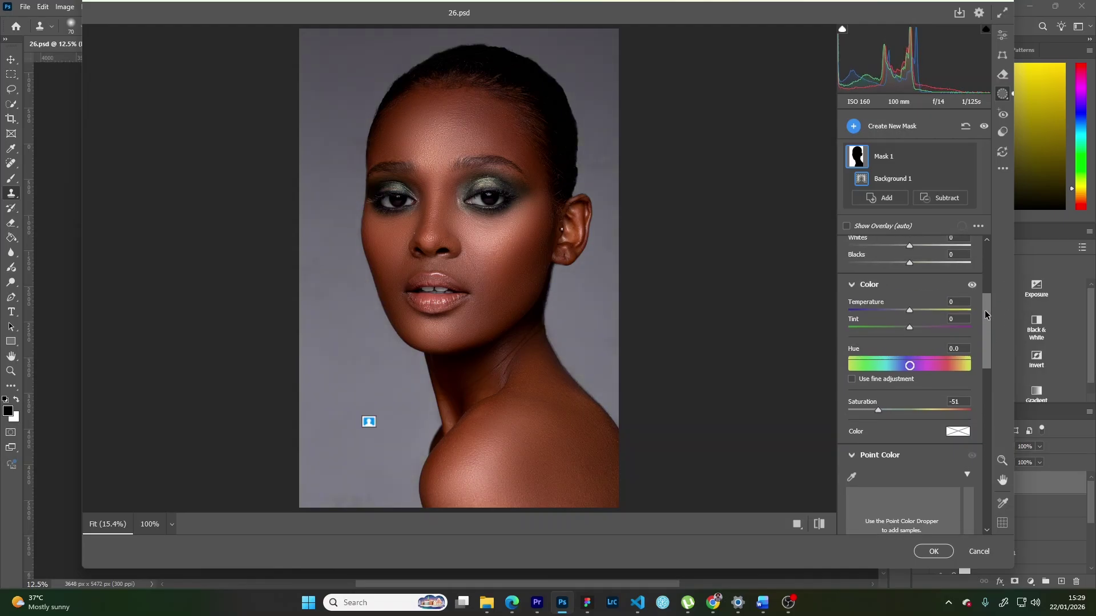
left_click_drag(906, 315, 903, 320)
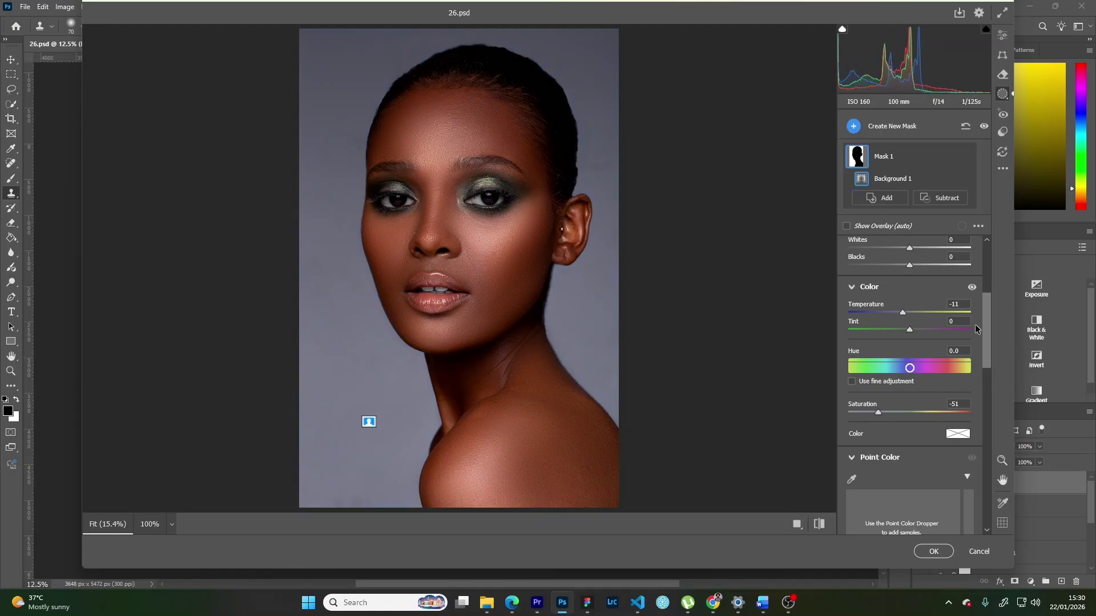
left_click_drag(987, 325, 989, 304)
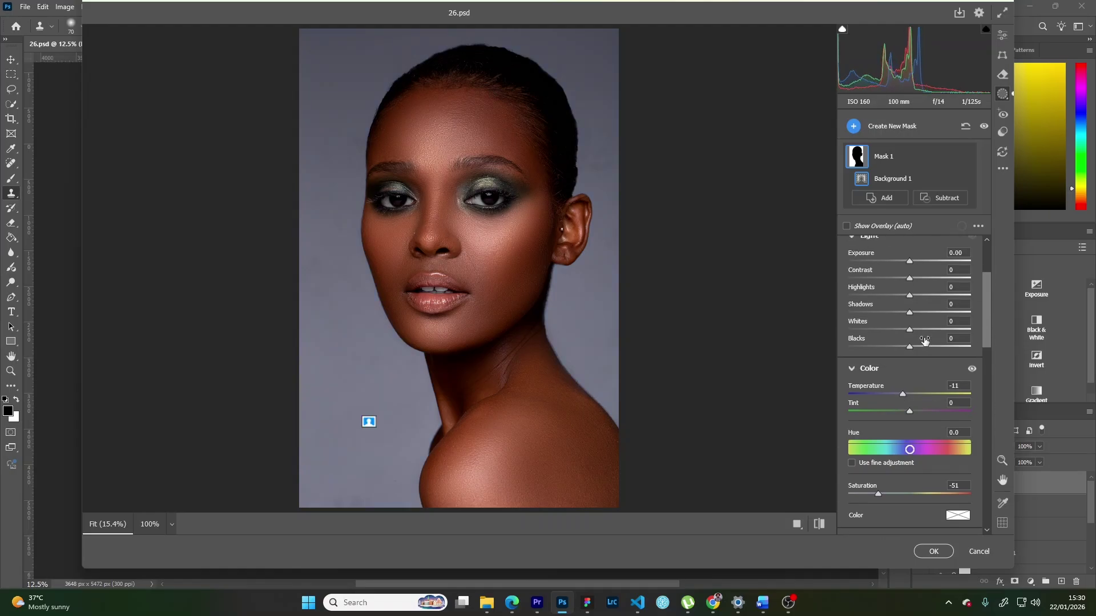
mouse_move(910, 347)
left_mouse_down()
mouse_move(881, 348)
mouse_move(927, 347)
left_mouse_up()
mouse_move(926, 348)
left_mouse_down()
mouse_move(916, 312)
mouse_move(913, 347)
left_mouse_up()
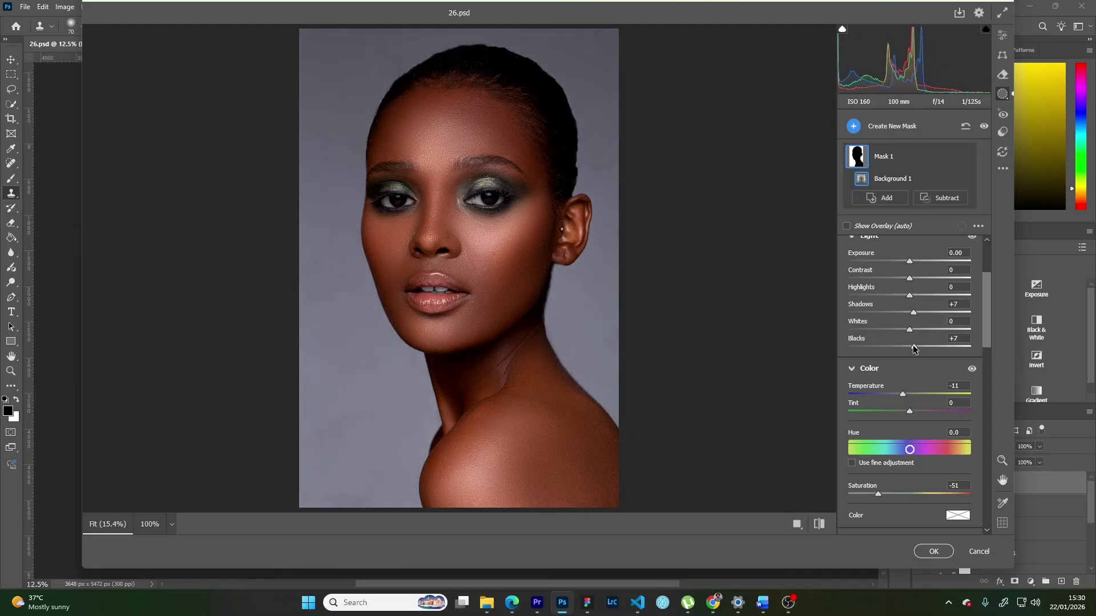
Smooth the masked background by strongly lowering its texture and sharpness.
left_click_drag(987, 331, 989, 305)
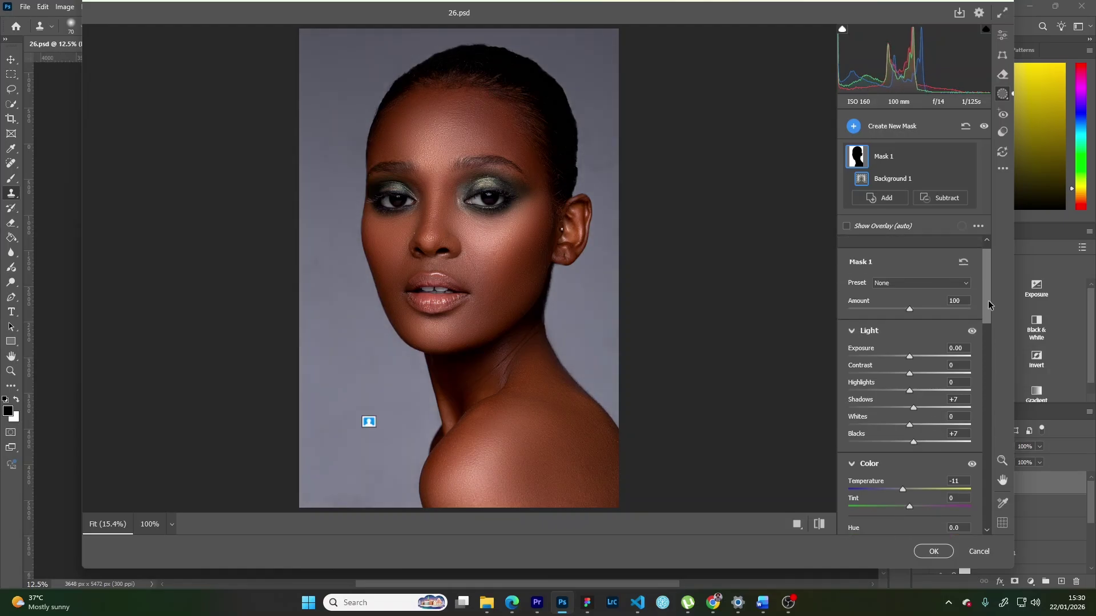
scroll(974, 382, "down", 10)
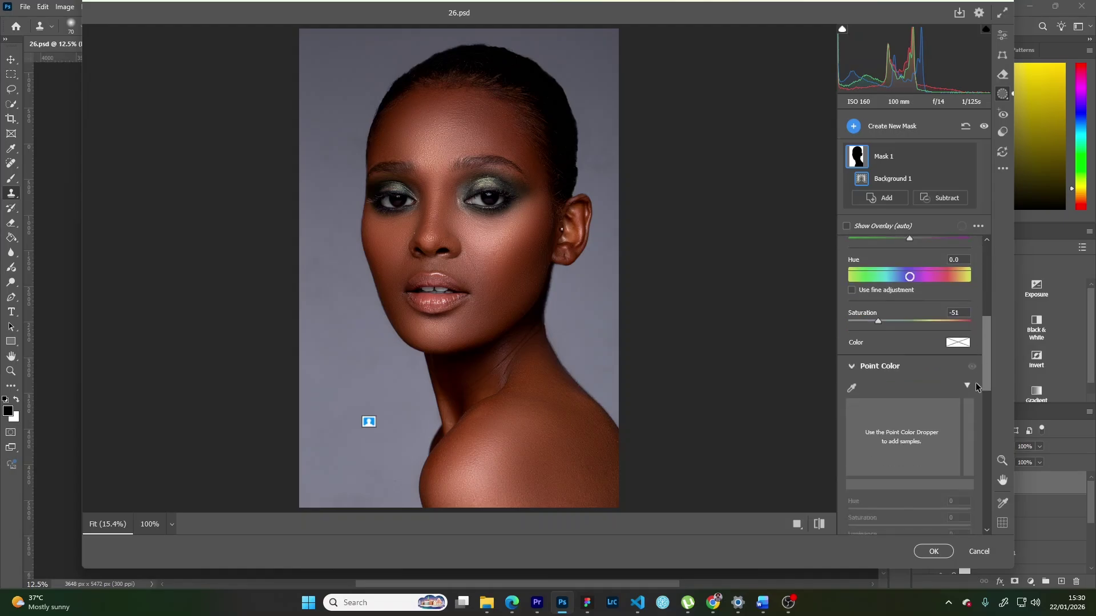
scroll(967, 447, "up", 2)
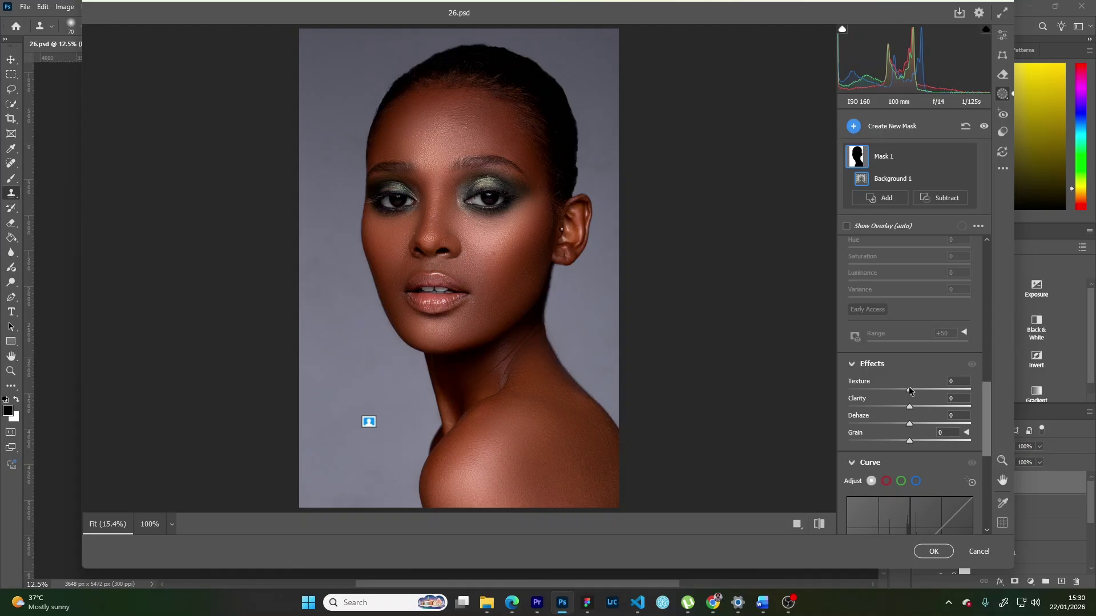
left_click_drag(910, 390, 860, 392)
left_click_drag(988, 410, 991, 483)
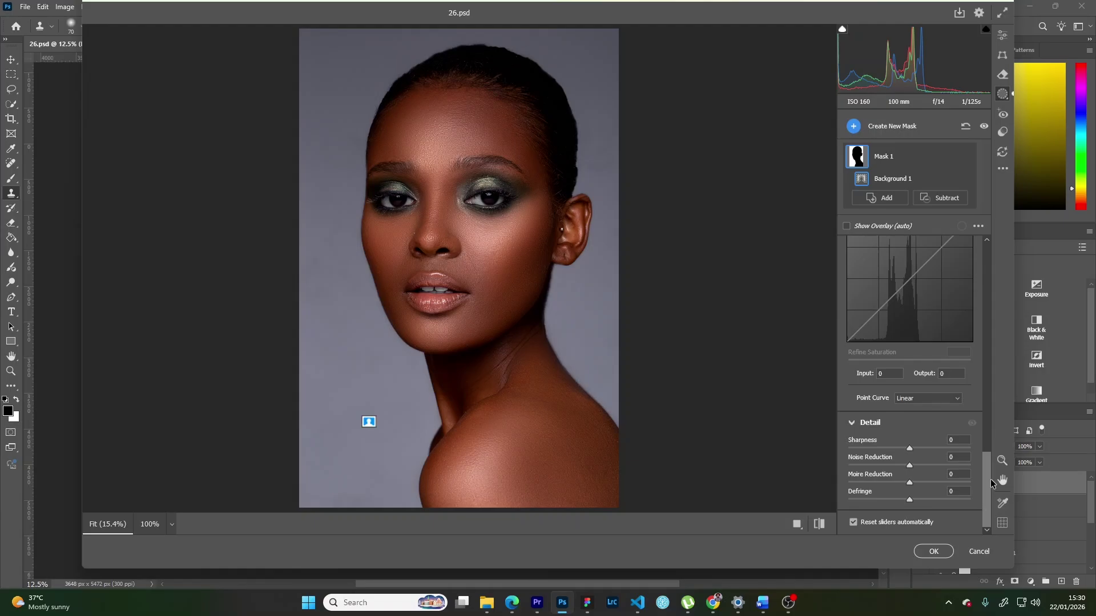
left_click_drag(909, 448, 870, 451)
Darken the masked background slightly by setting its exposure to -0.05.
left_click_drag(991, 471, 995, 264)
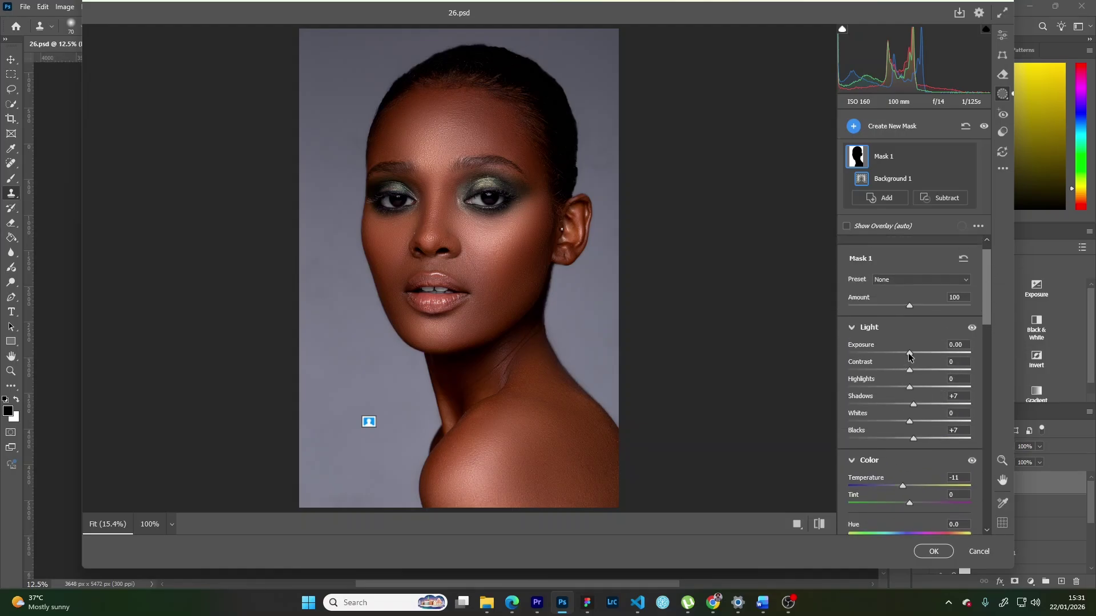
left_click_drag(909, 356, 909, 356)
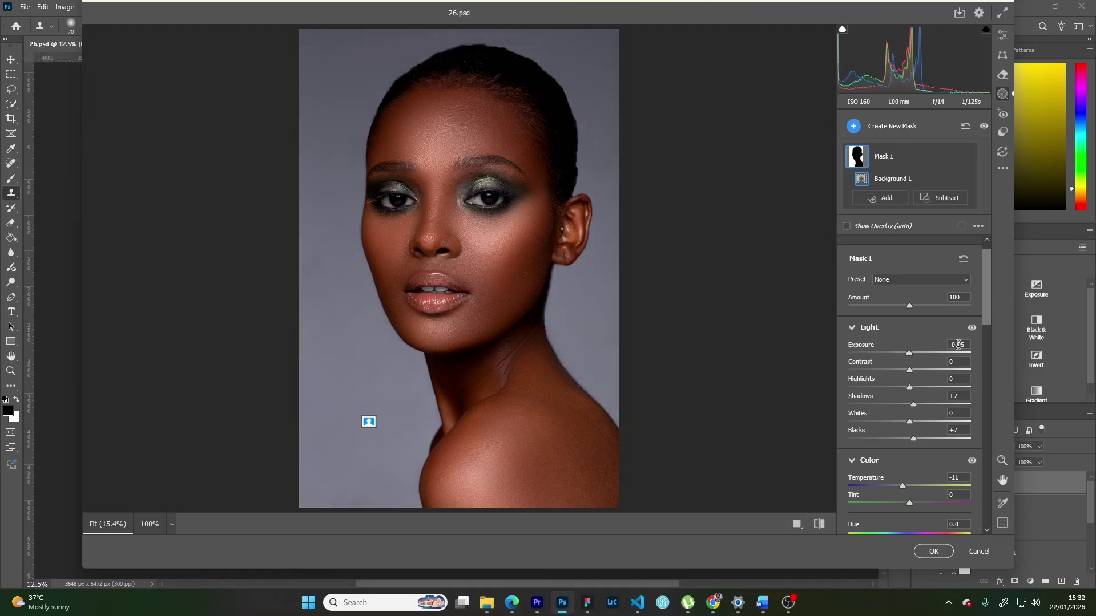
scroll(988, 310, "up", 1)
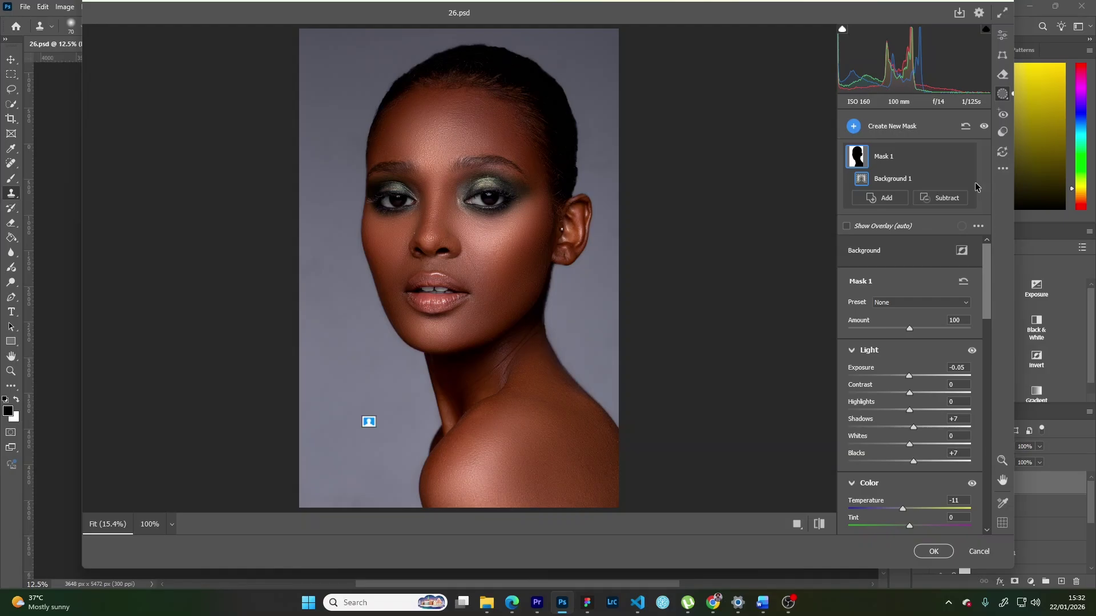
left_click(1003, 35)
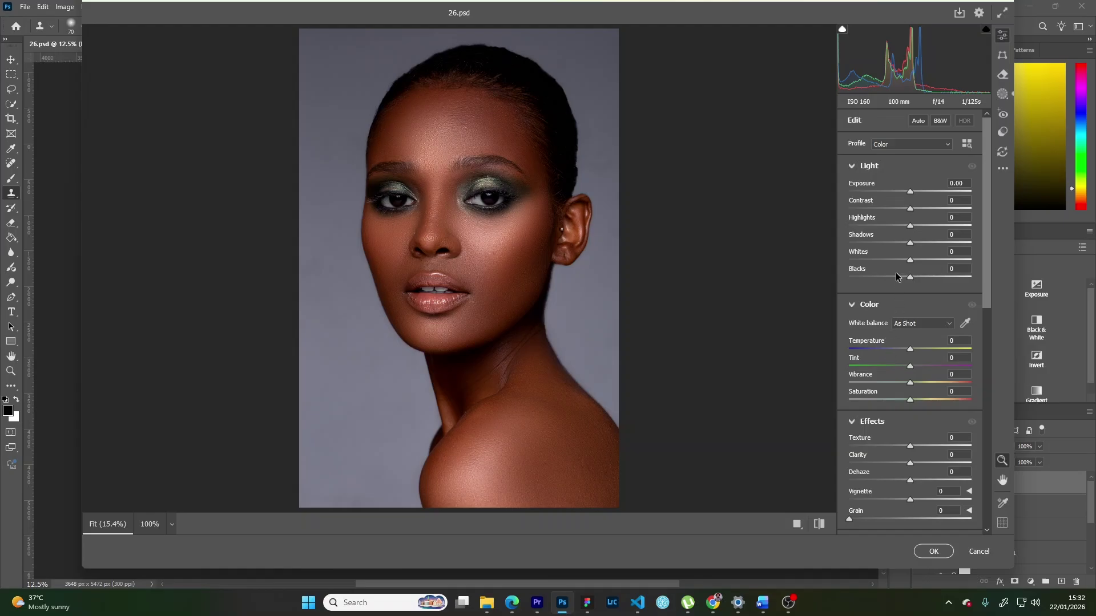
left_click_drag(910, 278, 917, 244)
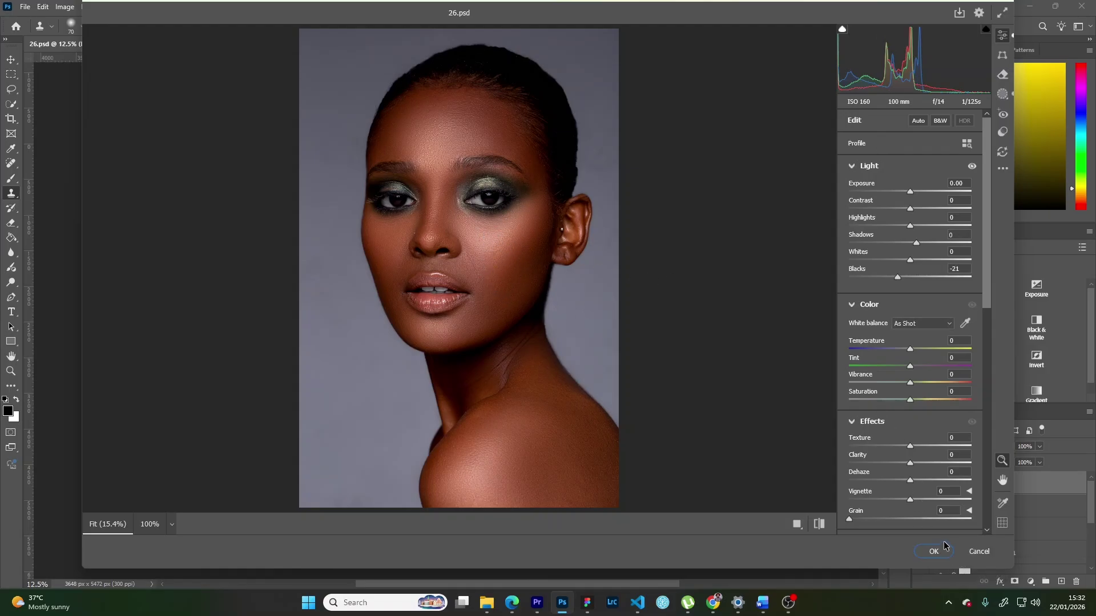
key("ctrl+z")
key("ctrl+z")
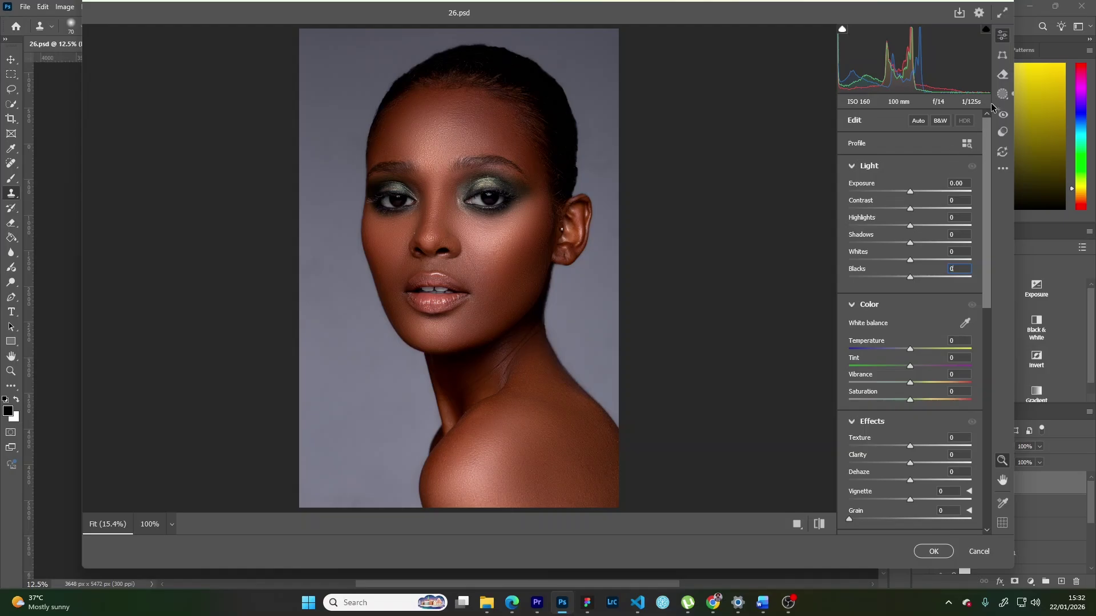
Add a second mask that selects the subject and set its shadows to +16 and blacks to -2.
left_click(1002, 94)
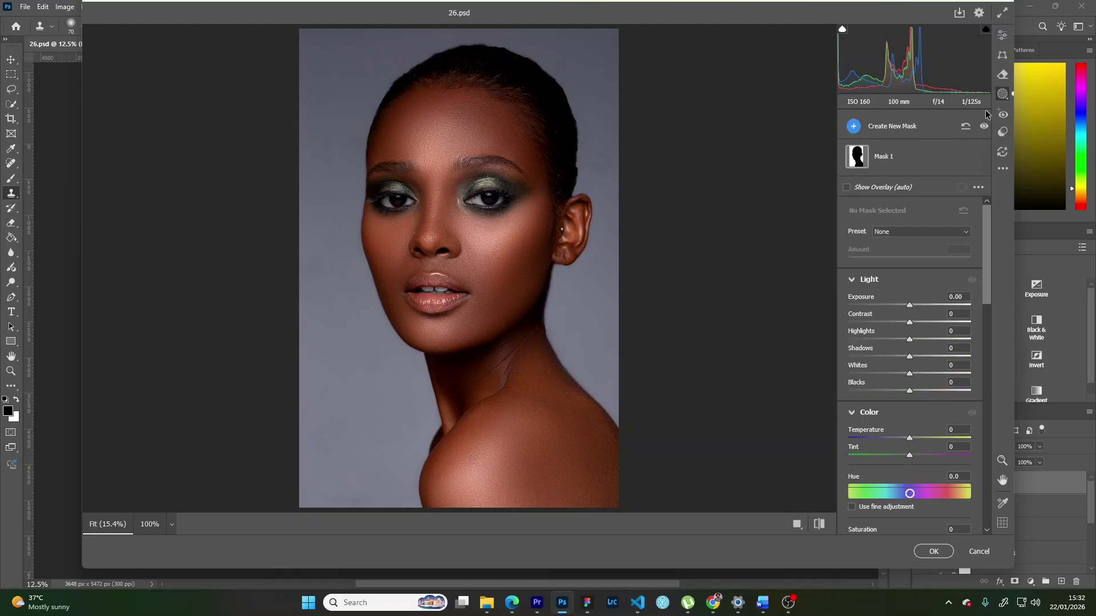
left_click(853, 127)
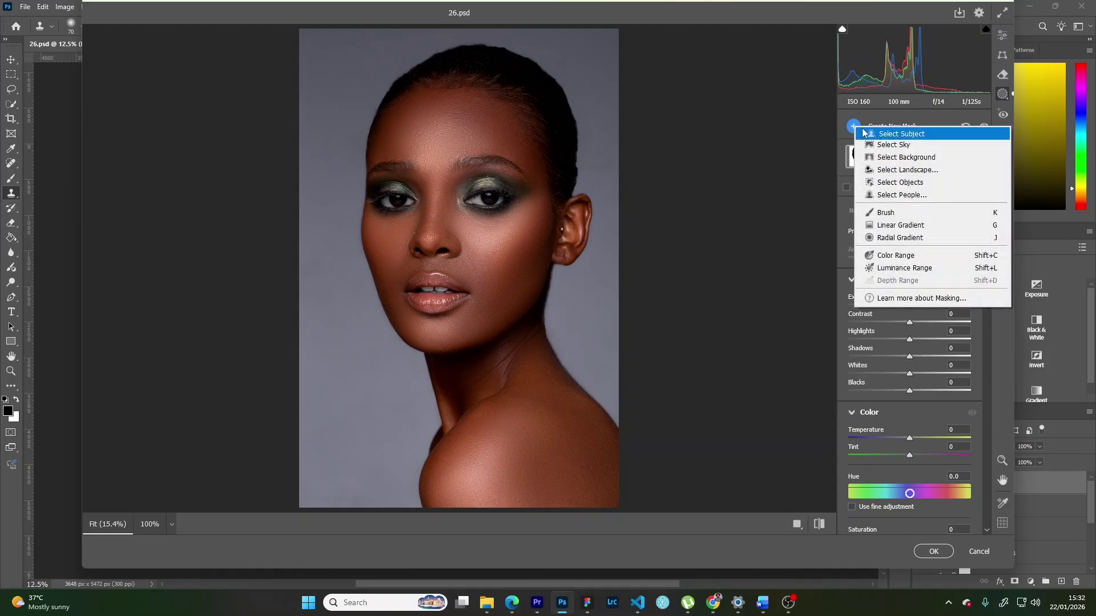
left_click(893, 136)
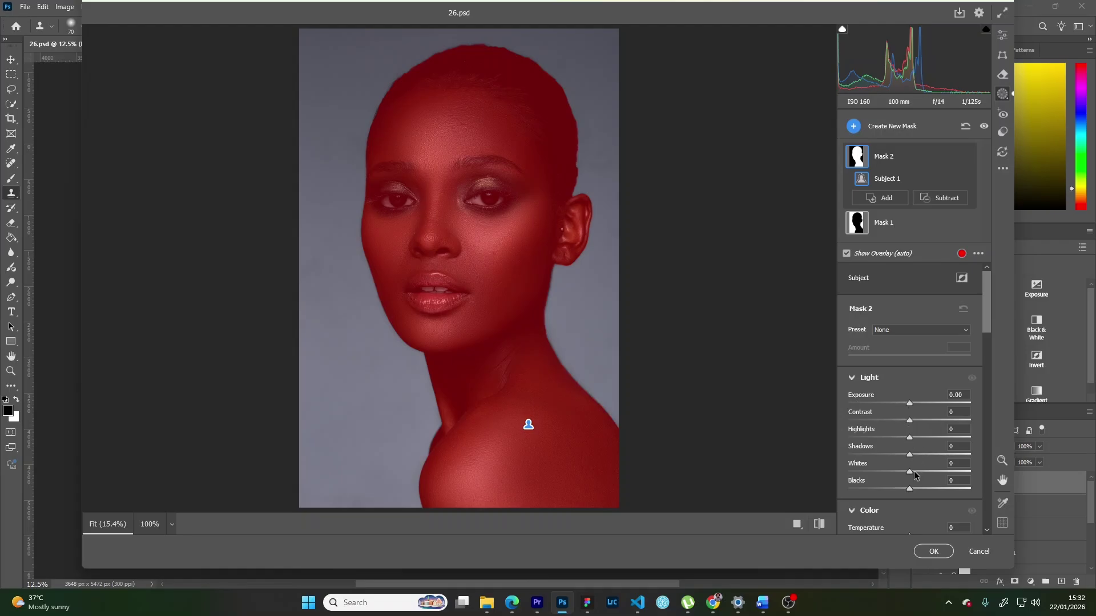
mouse_move(909, 491)
left_mouse_down()
mouse_move(892, 489)
mouse_move(908, 489)
mouse_move(922, 455)
mouse_move(911, 489)
left_mouse_up()
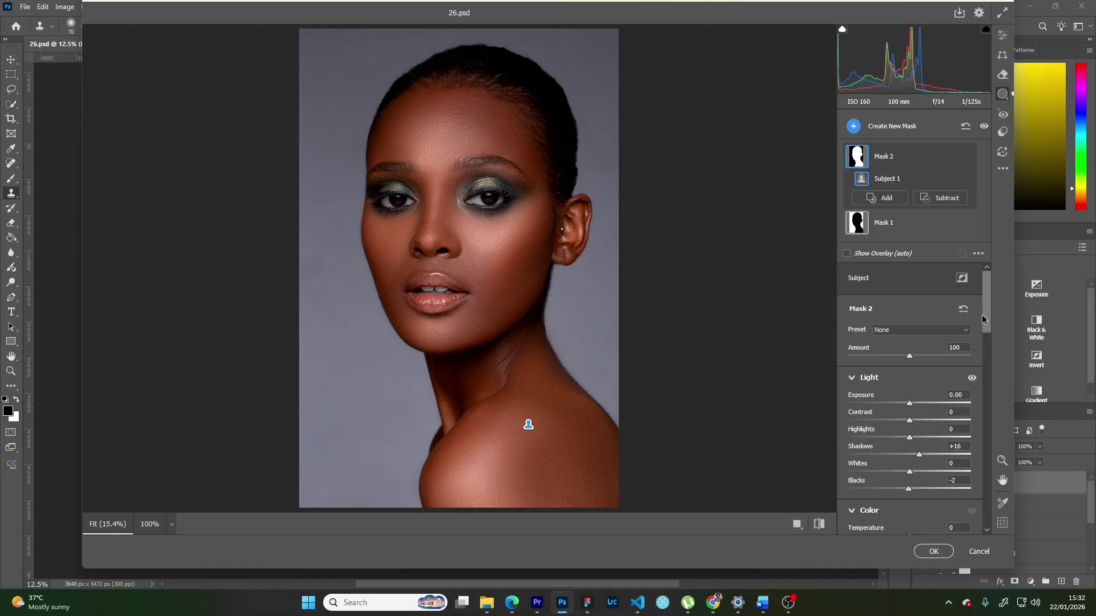
Set the subject mask's temperature to -2 and its saturation to -2.
left_click_drag(988, 315, 992, 364)
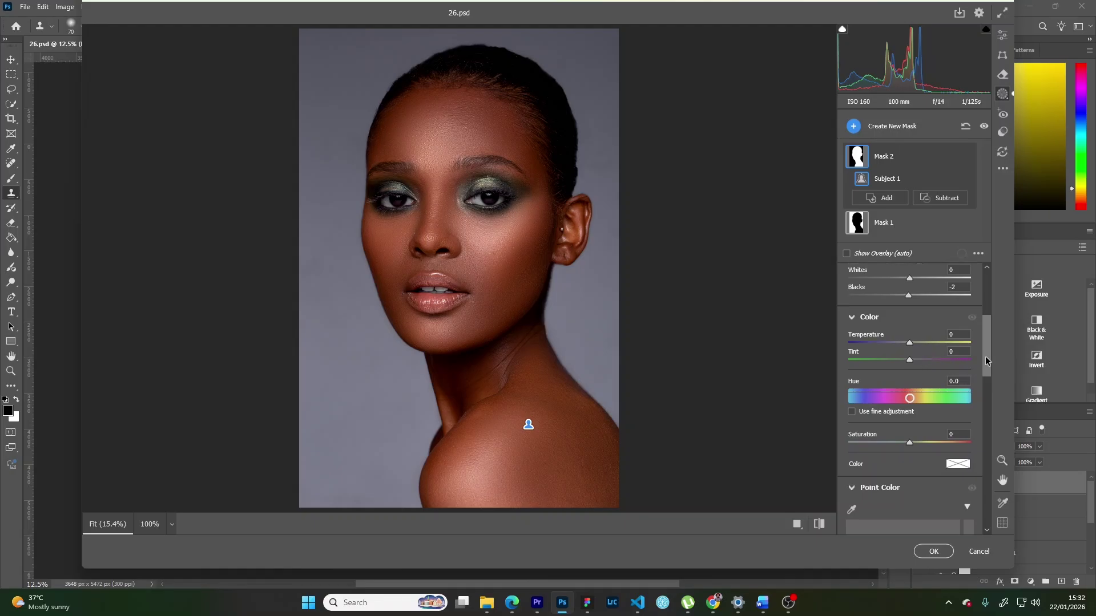
left_click_drag(909, 342, 912, 342)
mouse_move(913, 344)
left_mouse_down()
mouse_move(900, 352)
mouse_move(911, 346)
left_mouse_up()
left_click_drag(913, 341, 907, 346)
left_click_drag(907, 345, 908, 344)
scroll(985, 378, "down", 2)
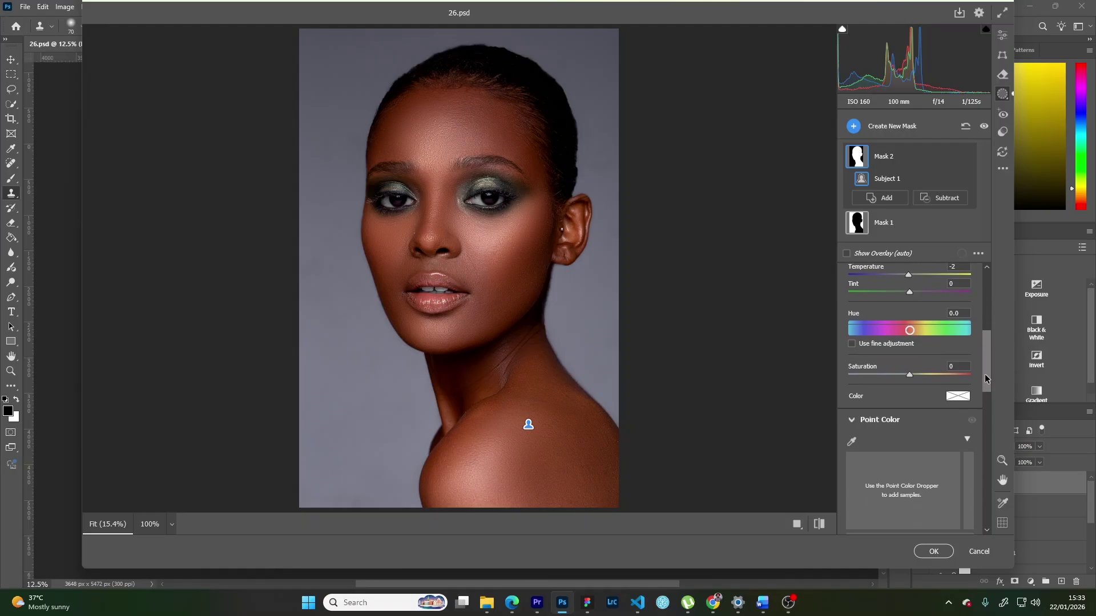
left_click_drag(909, 375, 909, 378)
Increase the subject mask's texture slightly to +2.
left_click_drag(990, 372, 987, 455)
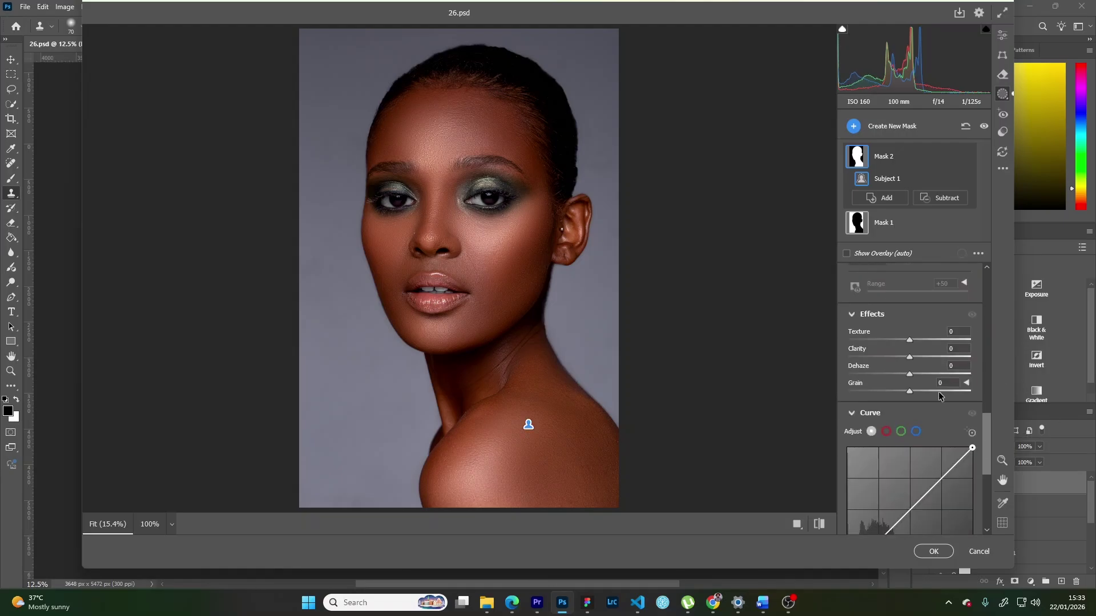
left_click_drag(909, 339, 912, 339)
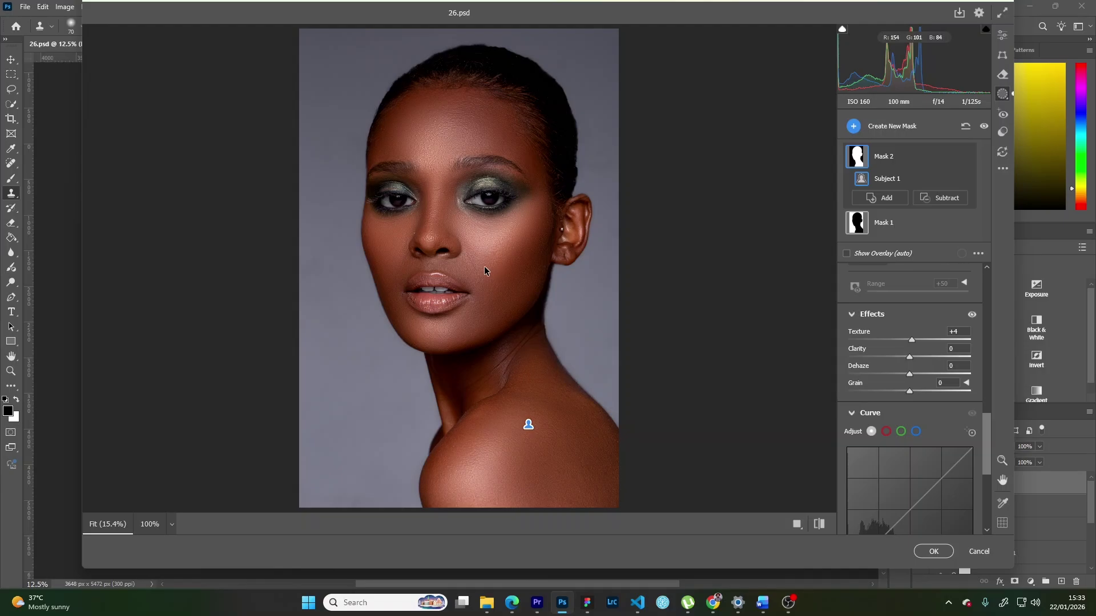
left_click_drag(911, 341, 910, 341)
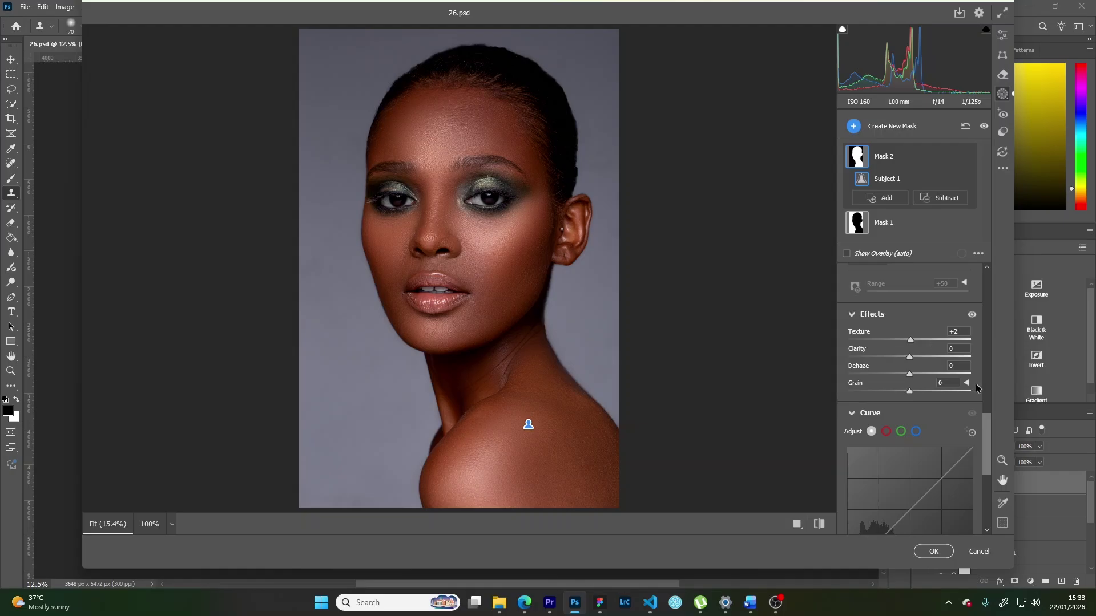
Return to the whole-image edit settings, set vibrance to +12 and saturation to -3, and apply the Camera Raw filter.
scroll(981, 385, "up", 10)
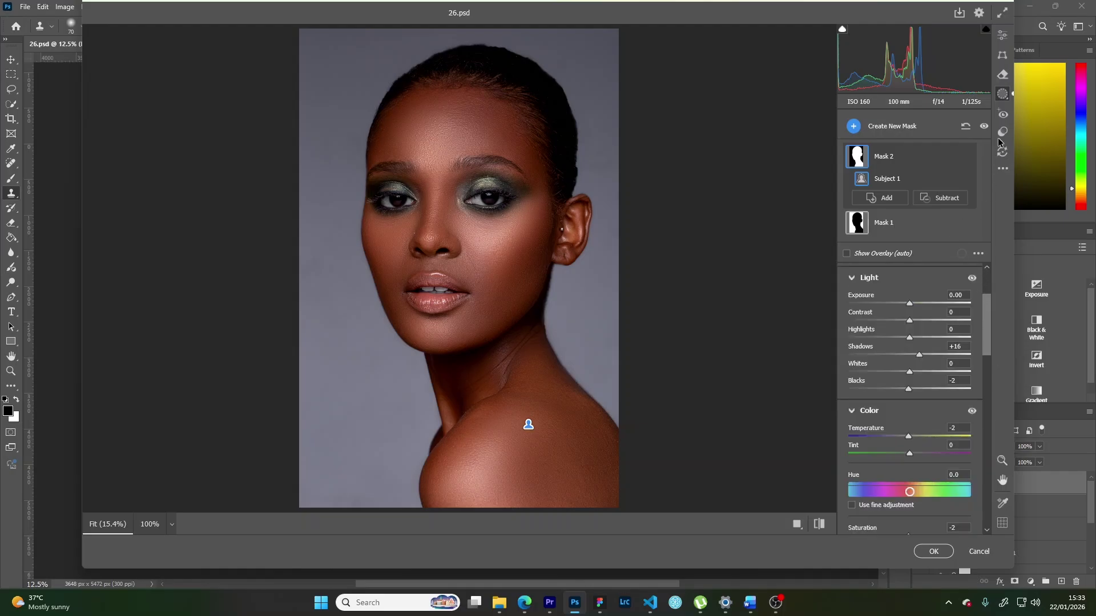
mouse_move(858, 165)
left_click(1003, 36)
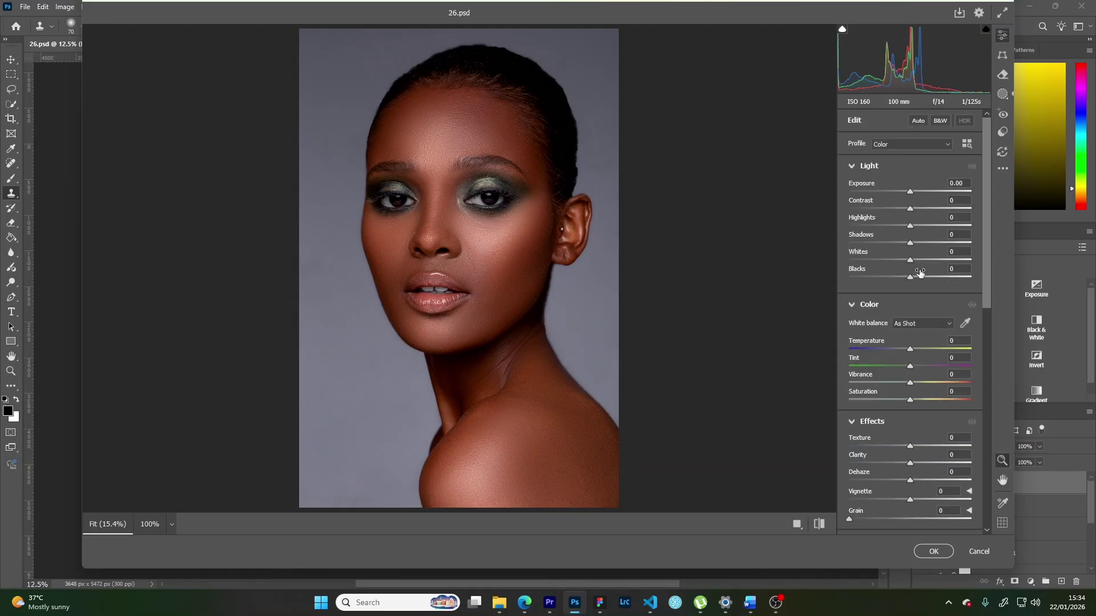
scroll(951, 399, "down", 5)
scroll(890, 228, "up", 4)
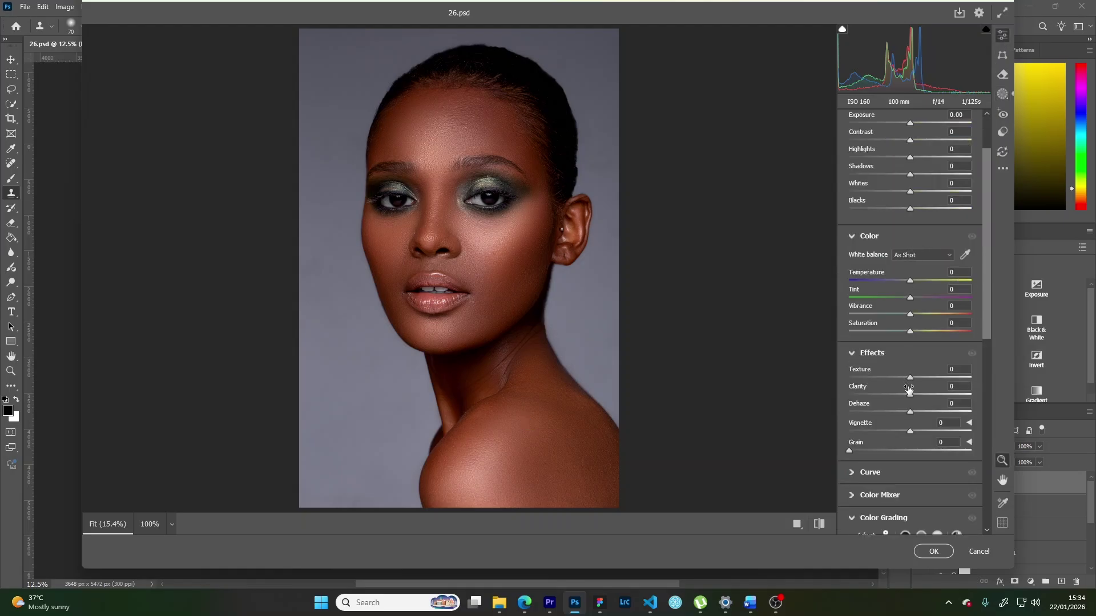
left_click_drag(911, 315, 917, 312)
left_click_drag(909, 331, 911, 331)
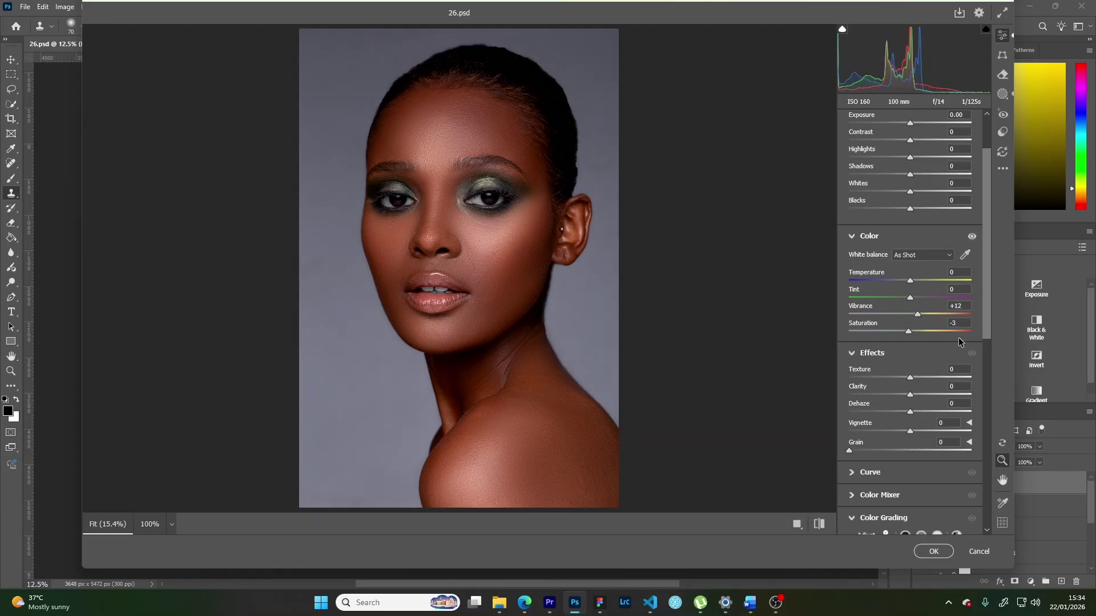
left_click_drag(987, 330, 992, 387)
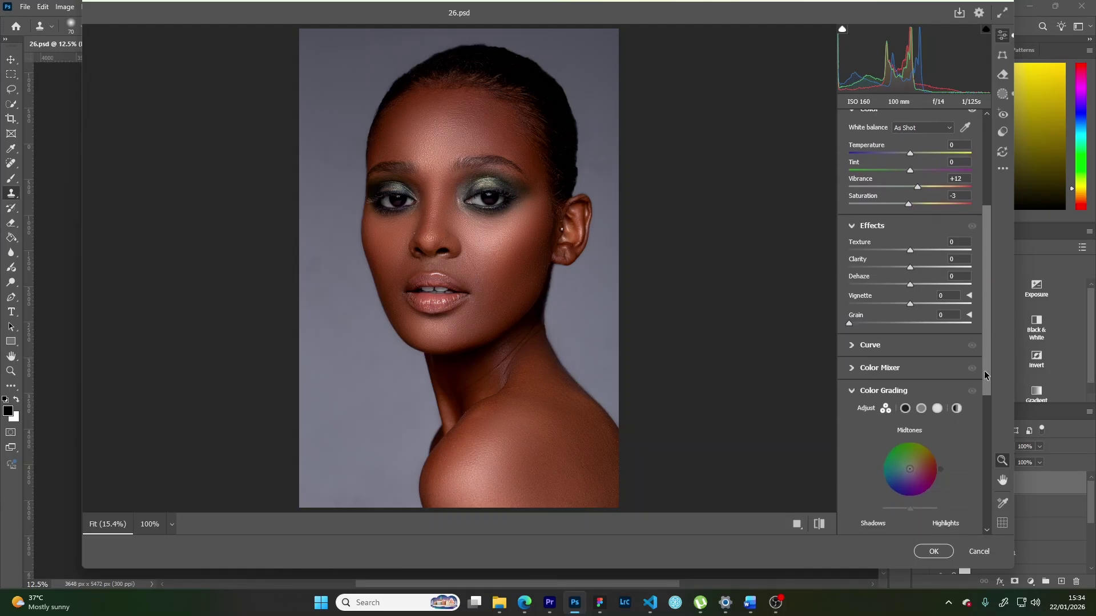
scroll(991, 389, "down", 1)
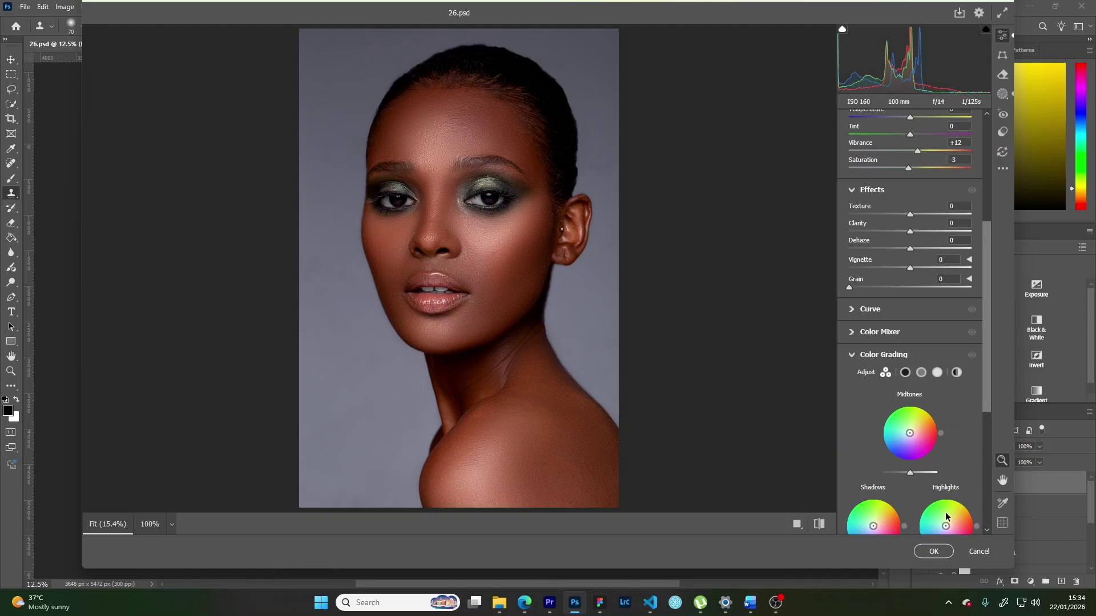
left_click(934, 552)
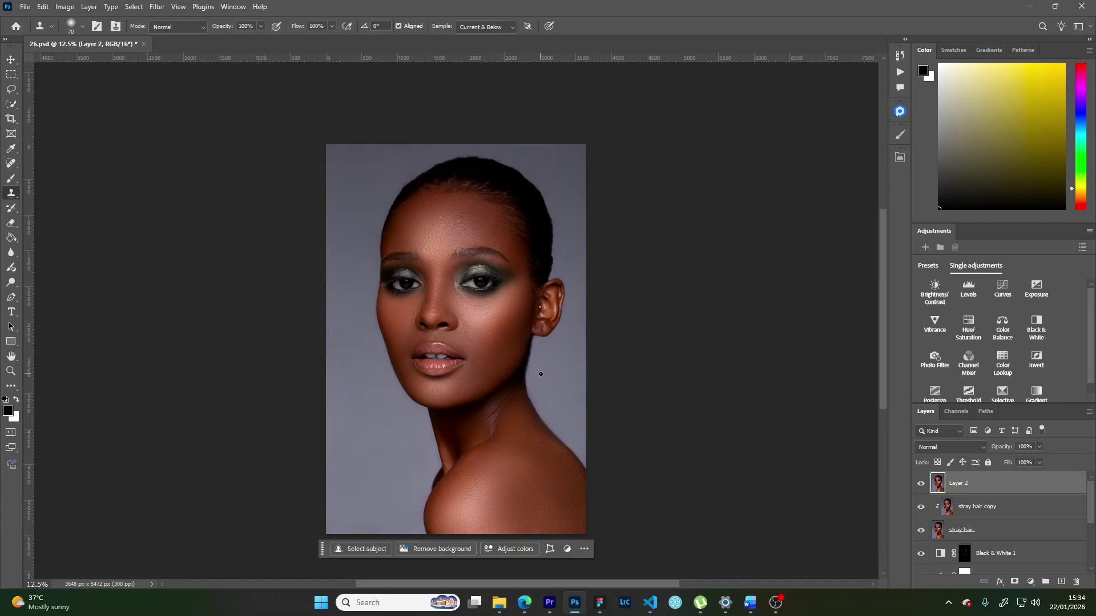
Compare the portrait with the filtered top layer hidden and shown, and rename that layer as Camera Raw.
left_click(922, 484)
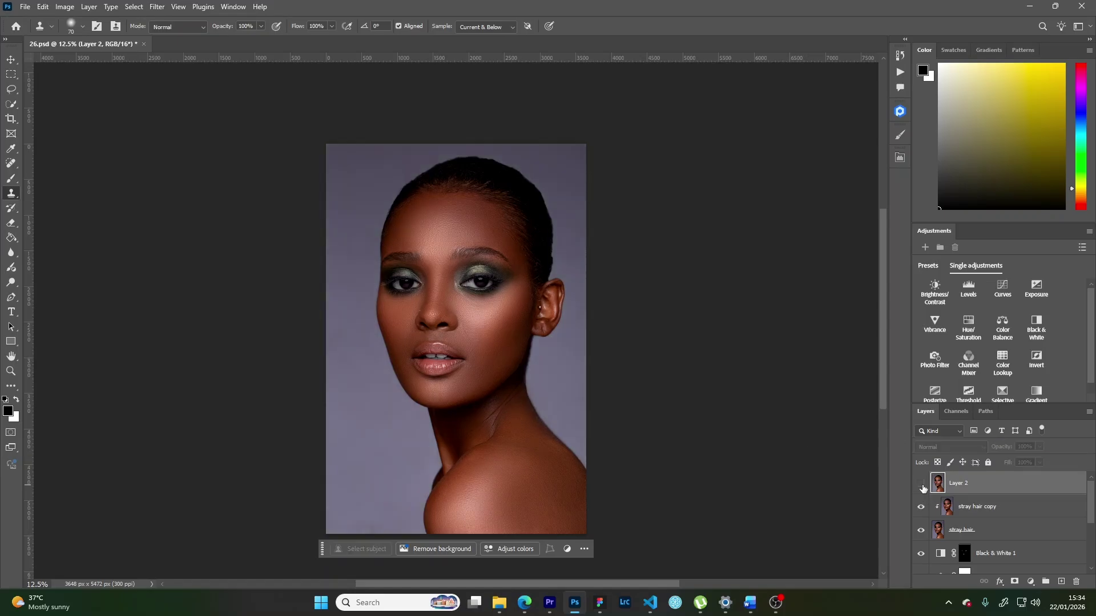
left_click(921, 484)
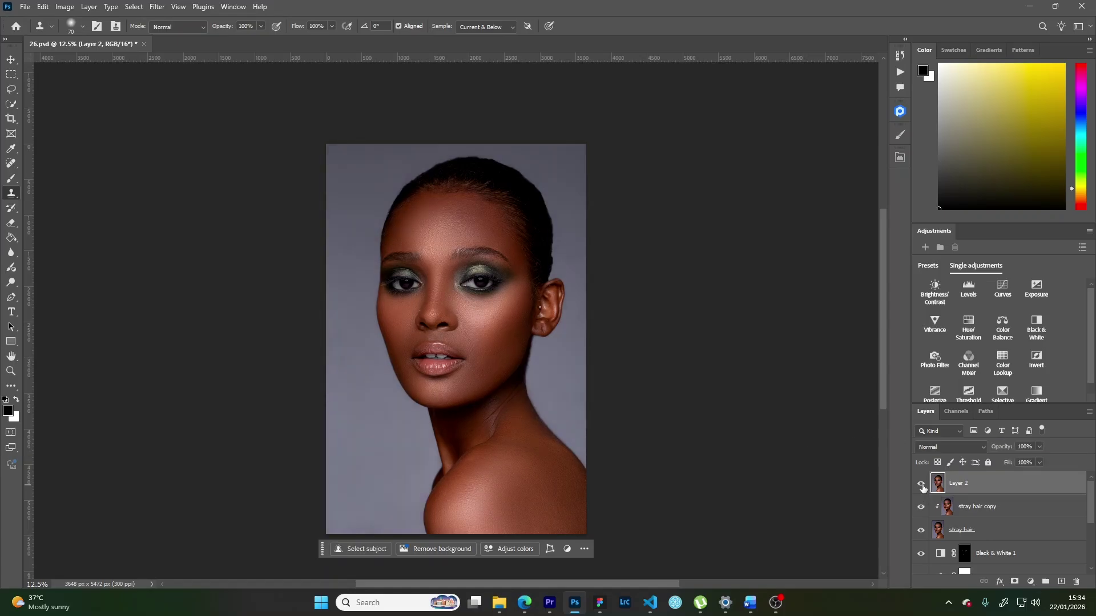
double_click(960, 485)
type("Ca")
type("aw")
key("Return")
Group the stray hair layer and its clipped copy, and name the group Hair.
scroll(1030, 504, "down", 1)
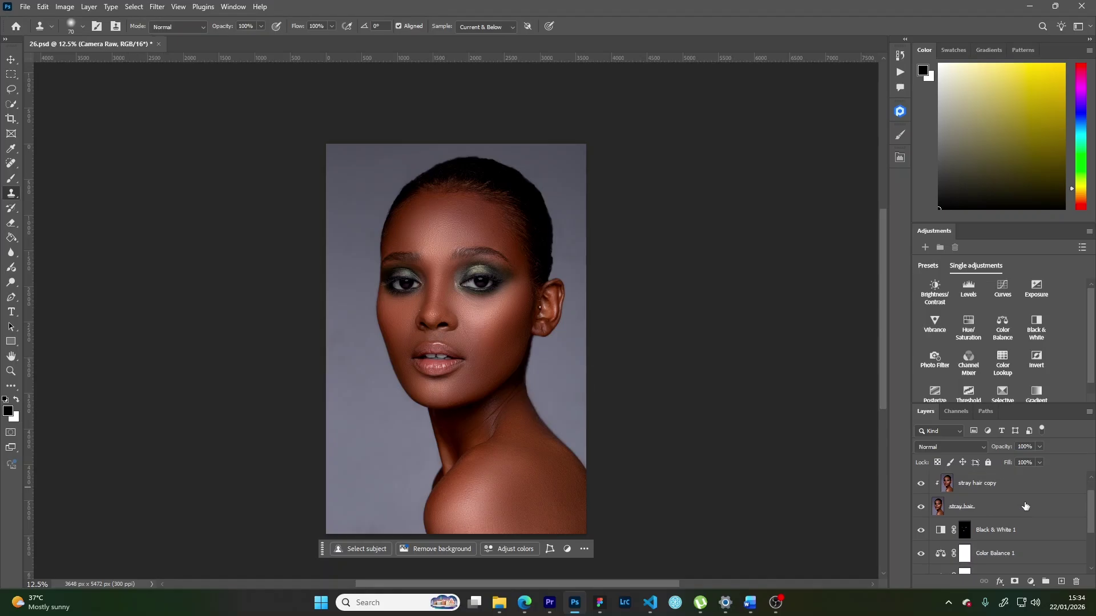
scroll(1030, 505, "up", 1)
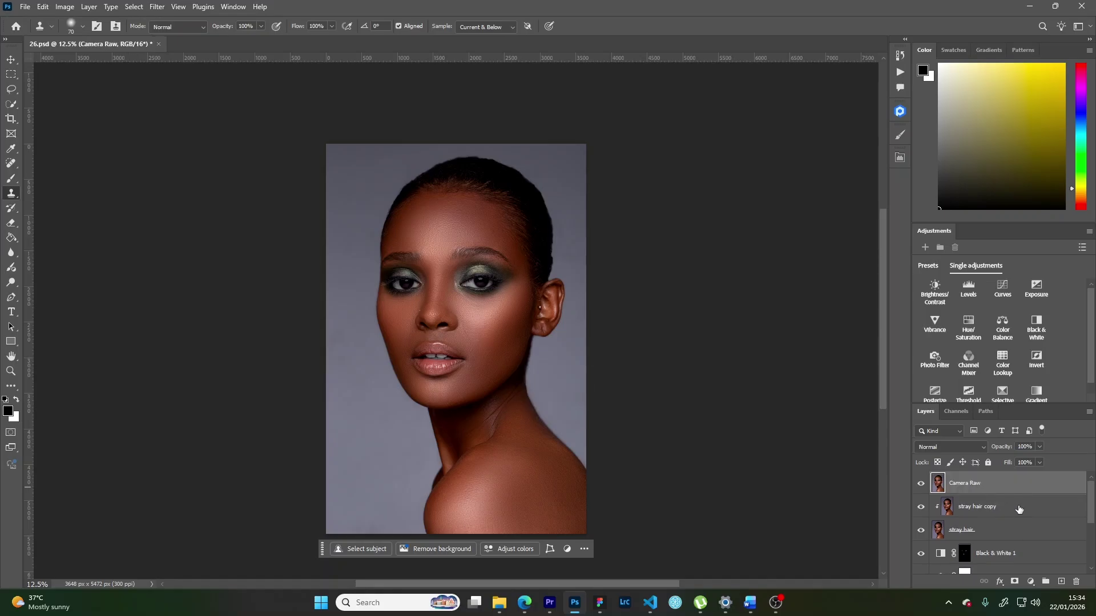
left_click(1019, 509)
left_click(1014, 535, "shift")
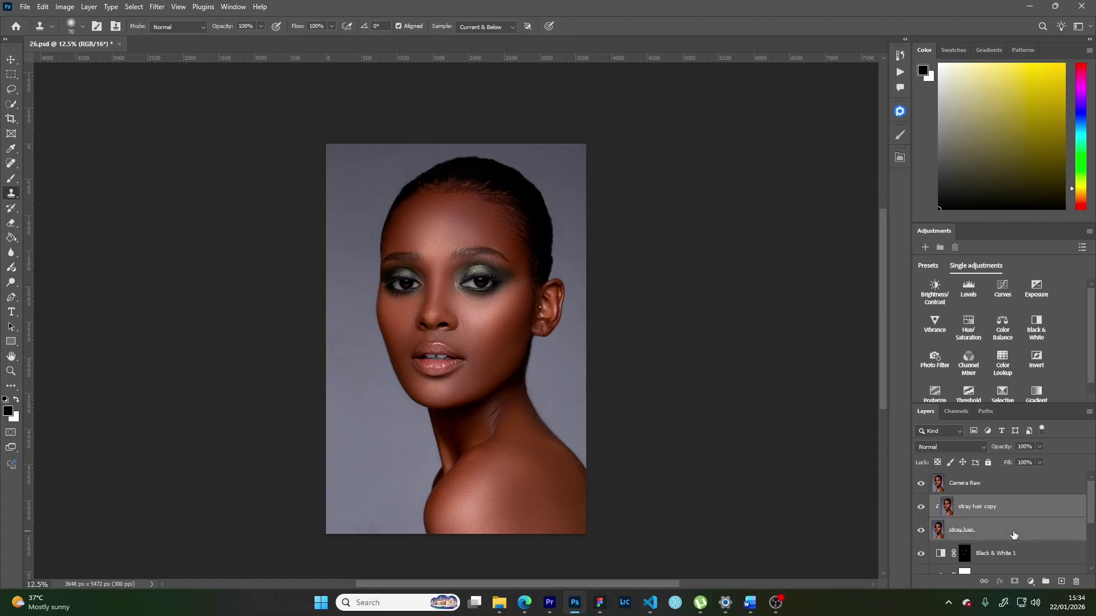
key("ctrl+g")
double_click(966, 501)
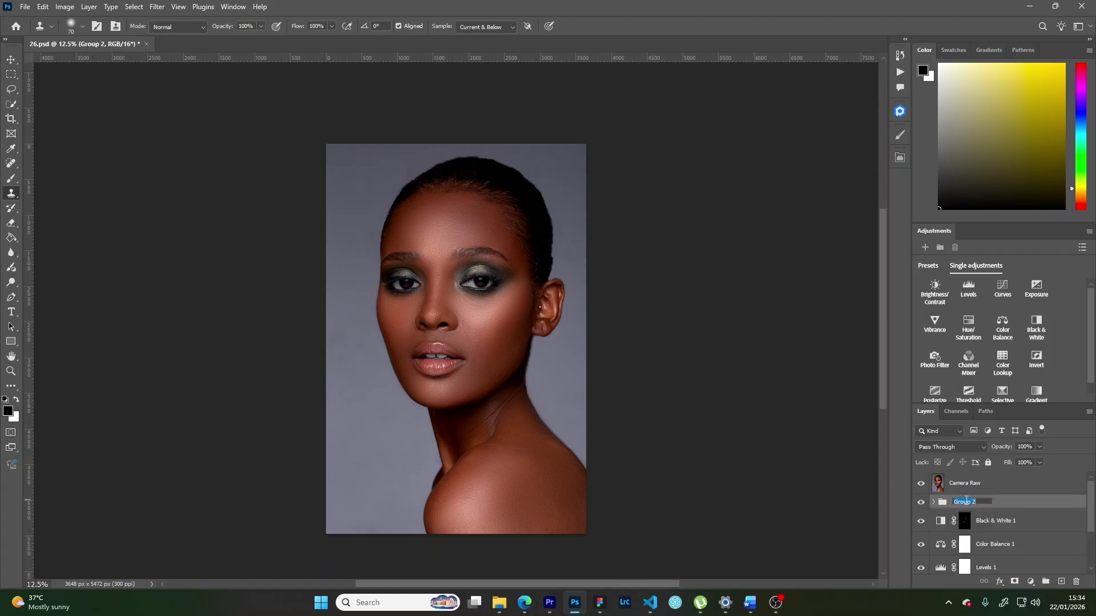
type("Hair")
key("Return")
Group the Black & White 1, Color Balance 1 and Levels 1 adjustment layers, and name the group Color.
left_click(997, 524)
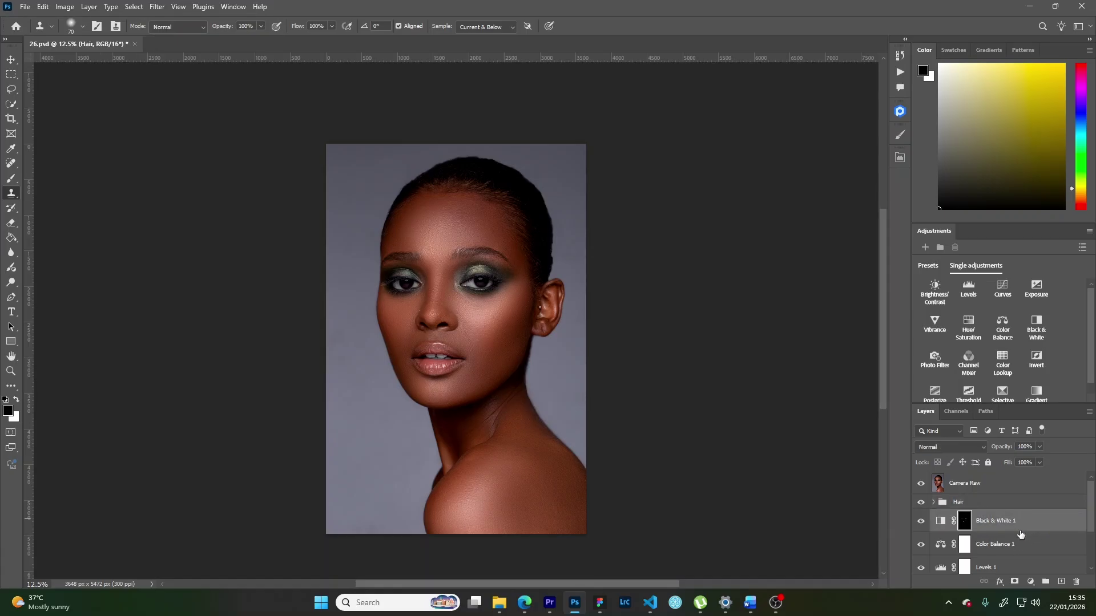
scroll(1027, 539, "down", 1)
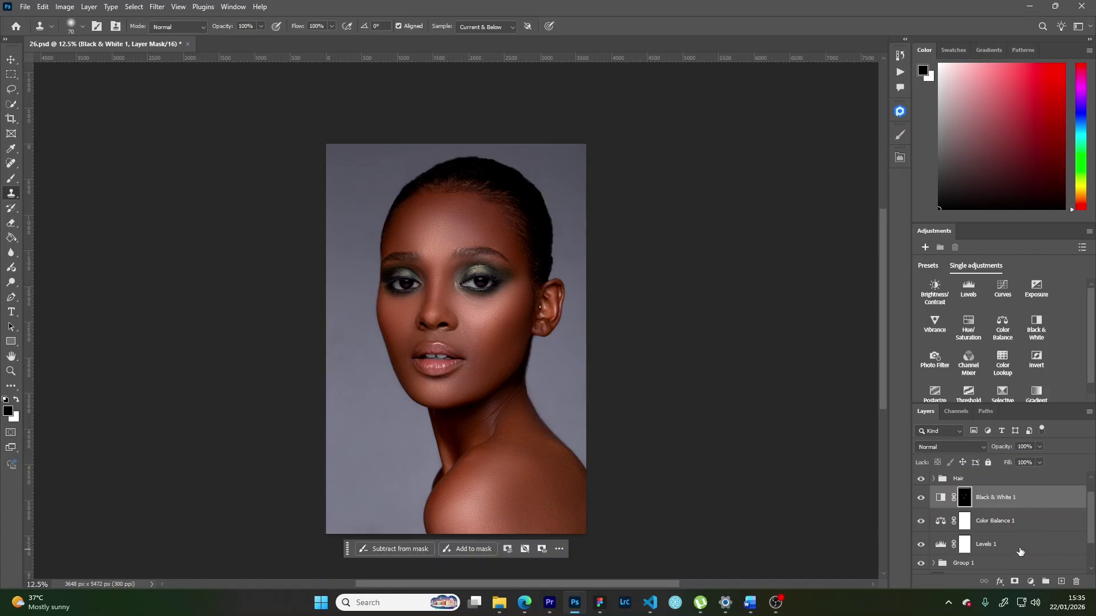
left_click(1021, 552, "shift")
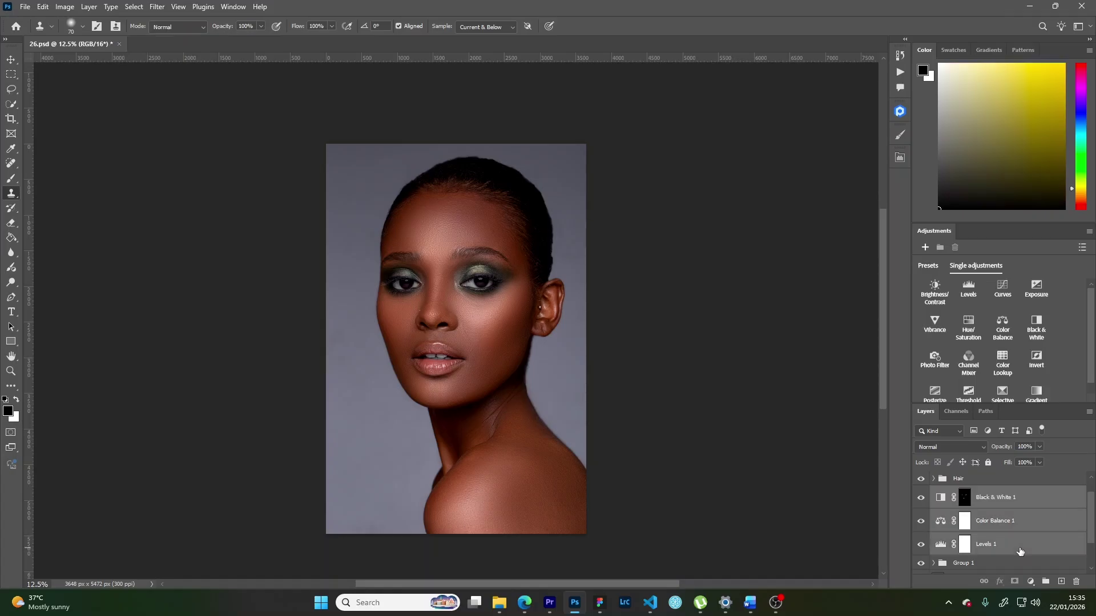
key("ctrl+g")
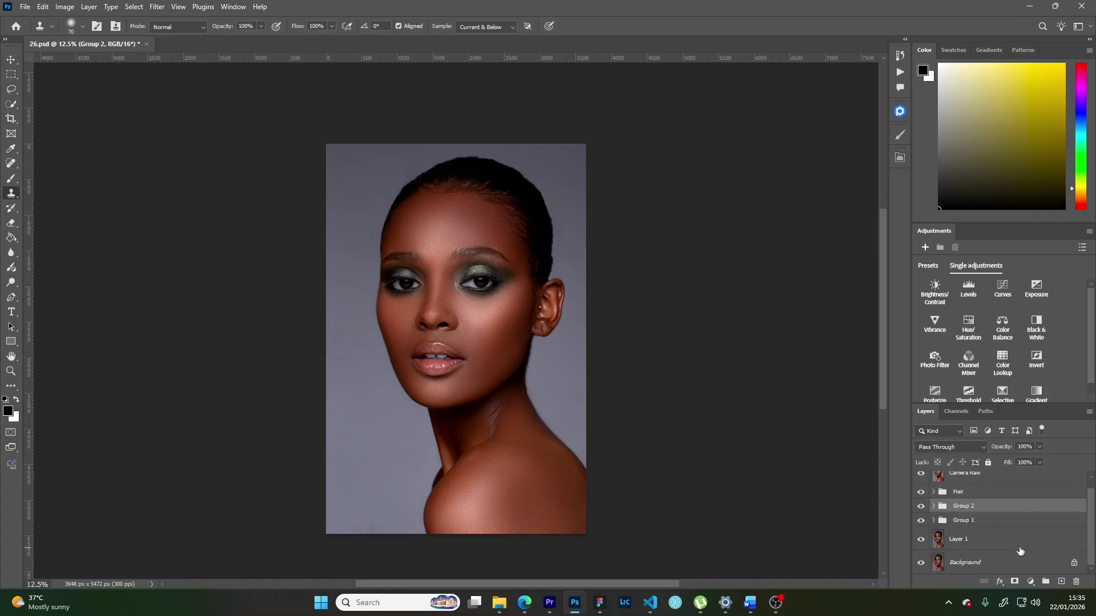
double_click(965, 506)
type("Color")
Rename the Group 1 layer group as FS.
left_click(961, 521)
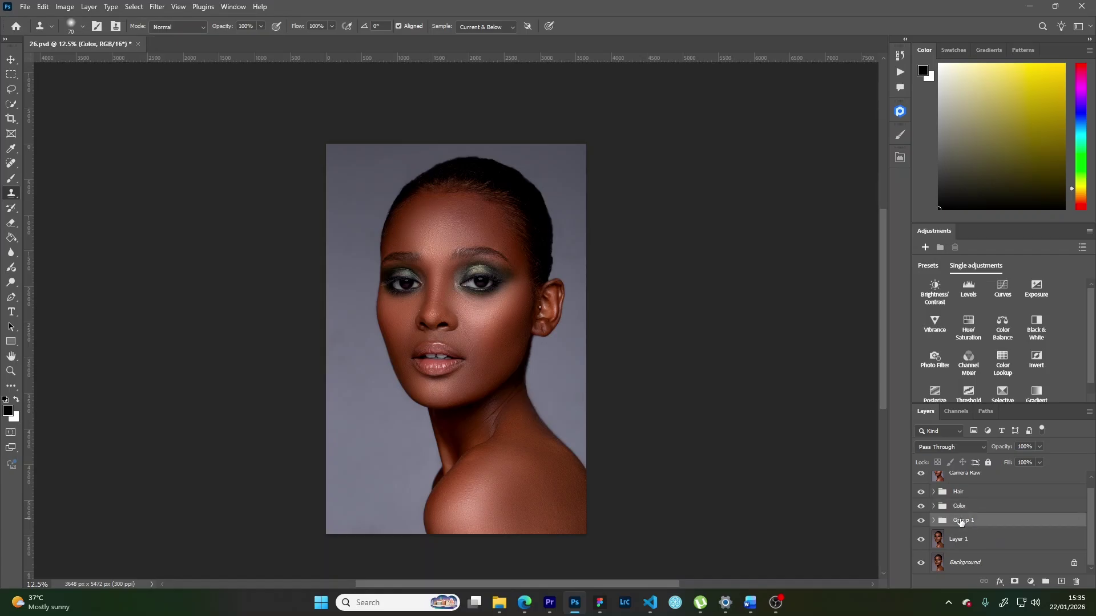
double_click(961, 521)
type("FS")
key("Return")
Rename Layer 1, just above the Background, as Blemish Remove.
double_click(959, 540)
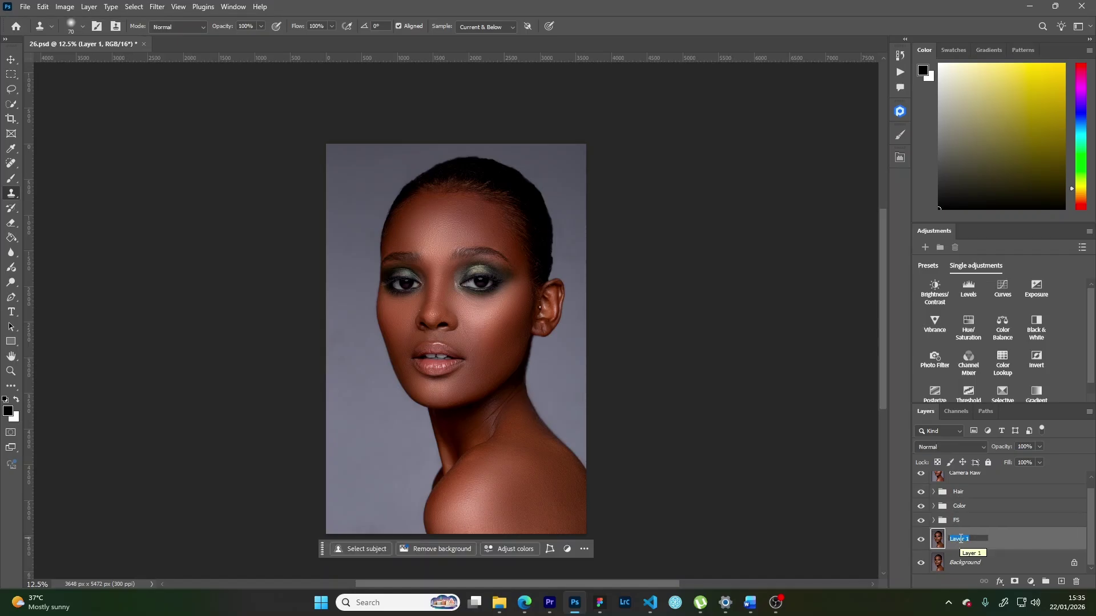
type("Blemish Remove")
key("Return")
Hide every layer and group above the Background to view the original portrait.
scroll(1040, 539, "up", 1)
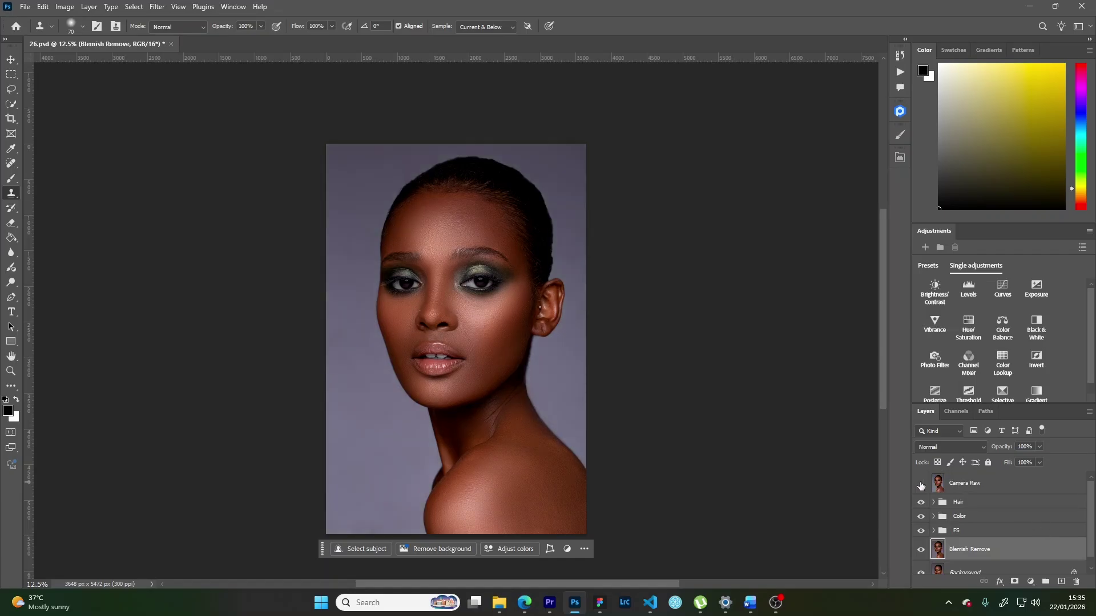
left_click_drag(920, 486, 924, 552)
scroll(999, 536, "down", 1)
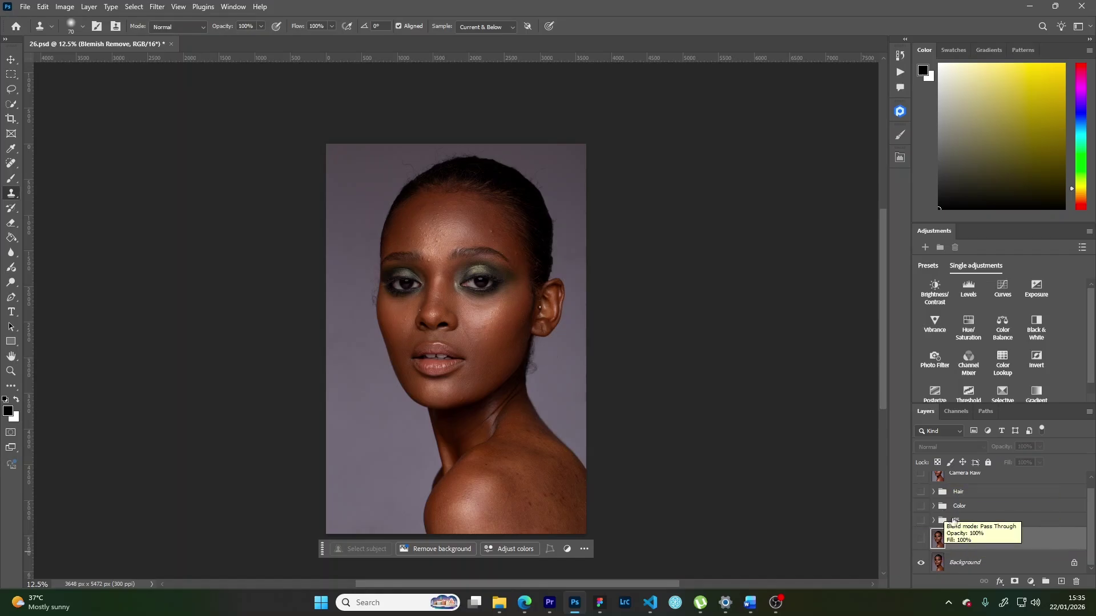
Show Blemish Remove, FS, Color, Hair and Camera Raw again one by one to review each retouching stage.
left_click(921, 541)
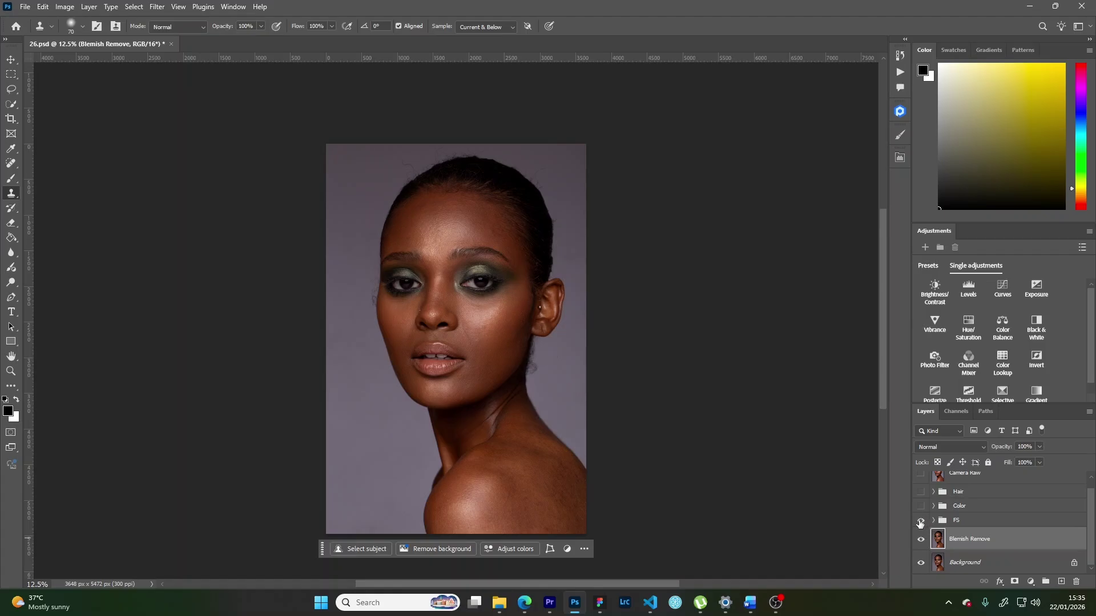
left_click(921, 520)
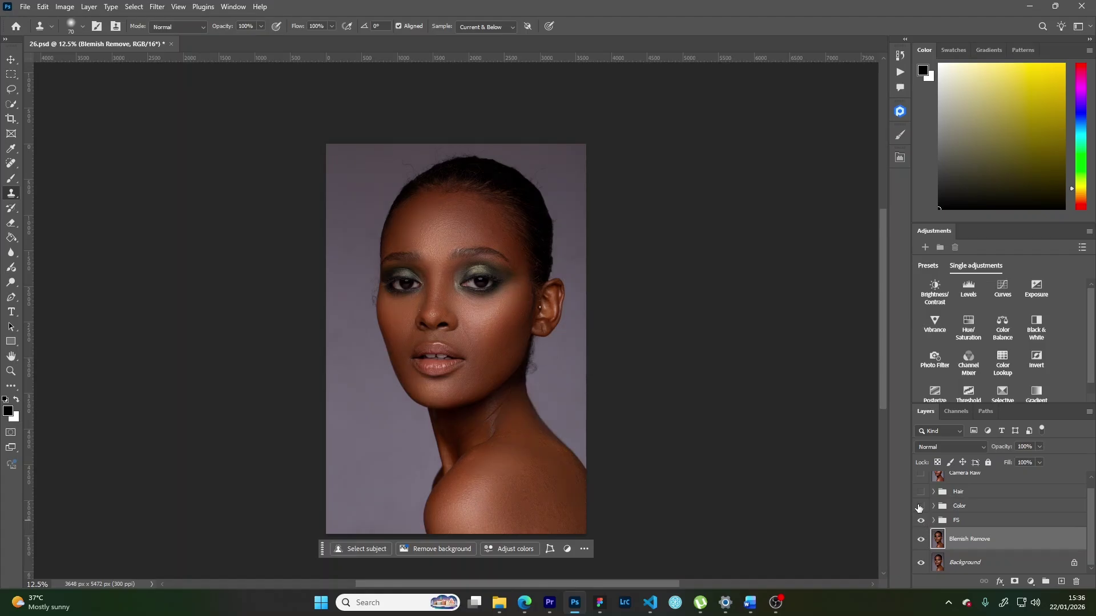
left_click(920, 506)
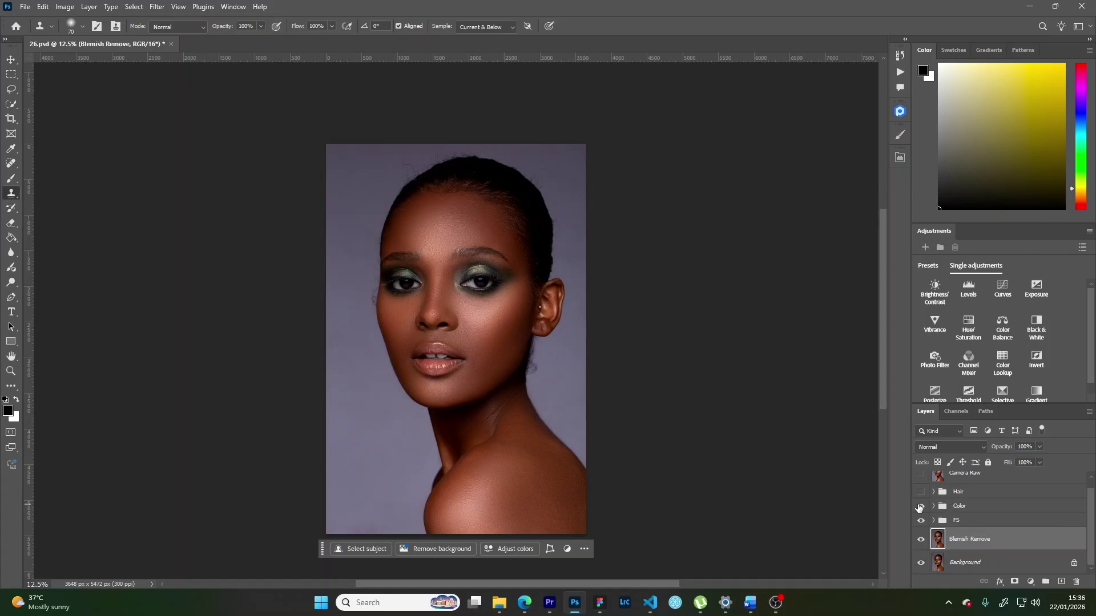
scroll(919, 508, "up", 1)
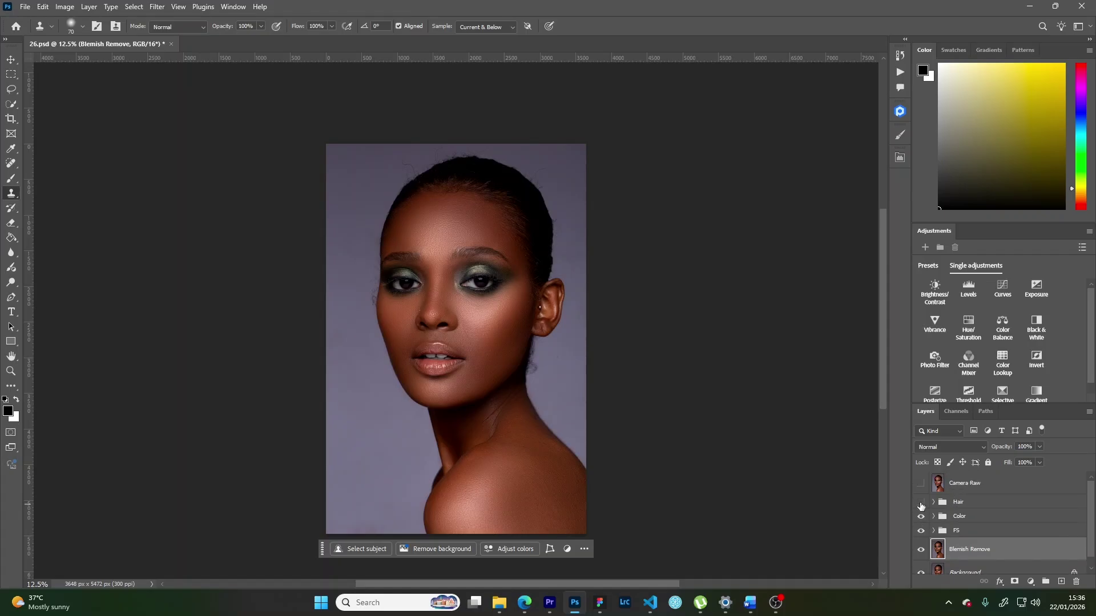
left_click(921, 504)
left_click(921, 484)
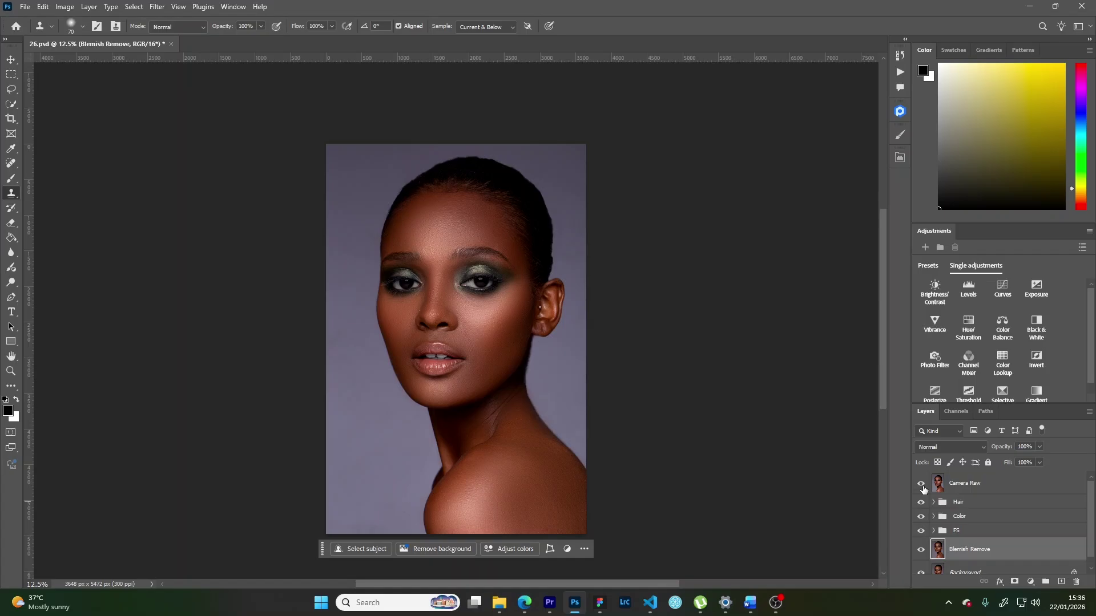